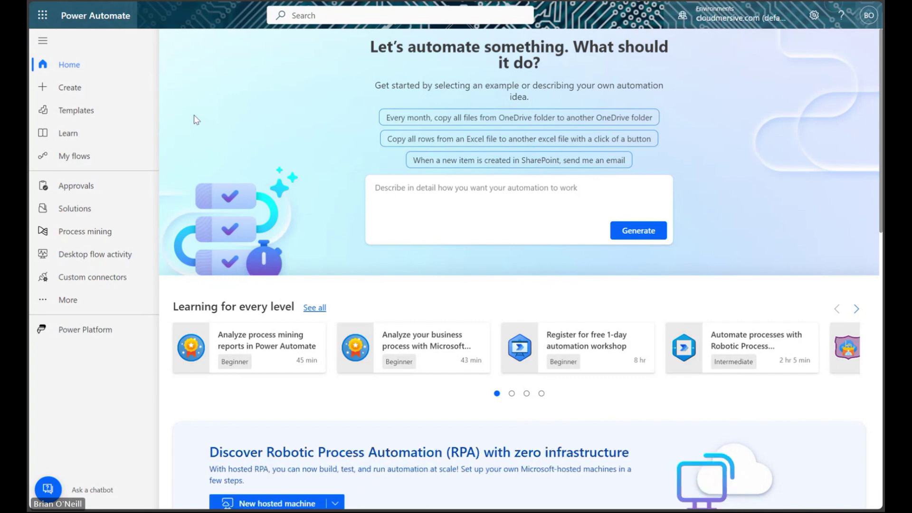
Step: Create a new automated cloud flow, skipping setup and dismissing the Copilot pane
{"action": "left_click", "coordinate": [114, 88]}
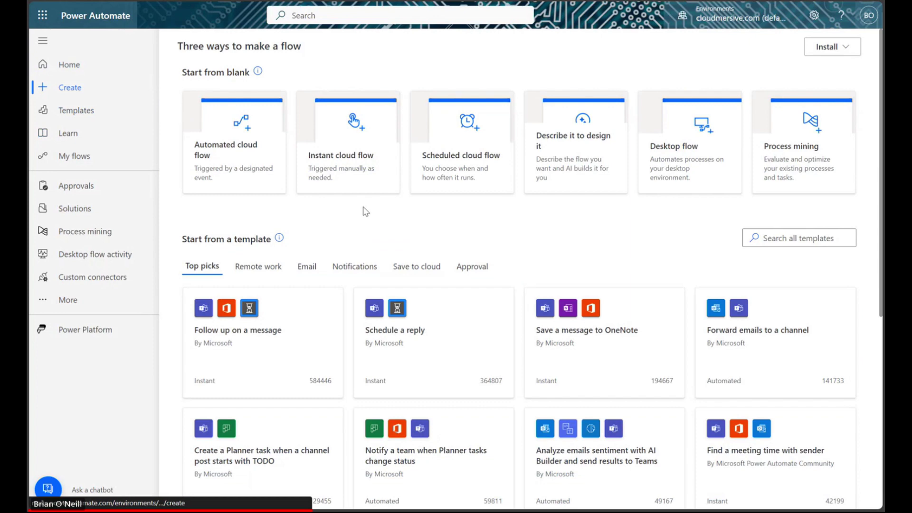
{"action": "left_click", "coordinate": [240, 149]}
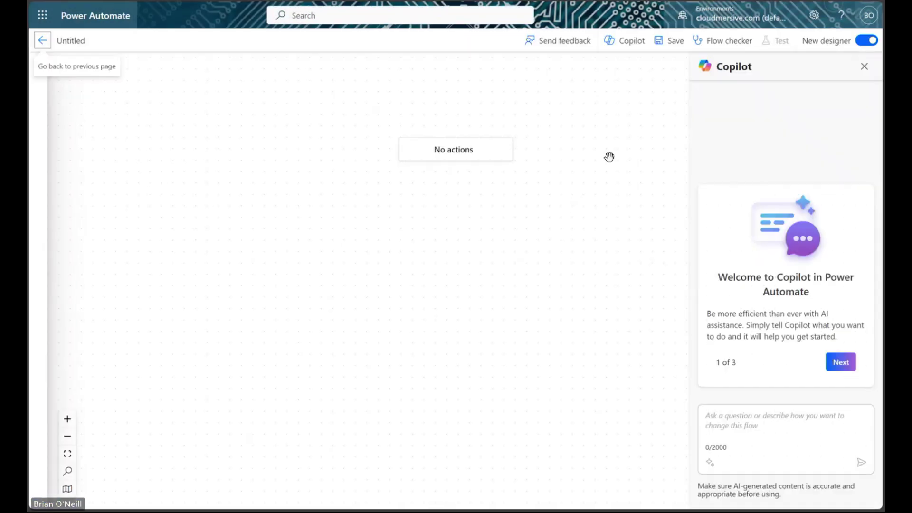
{"action": "left_click", "coordinate": [864, 66]}
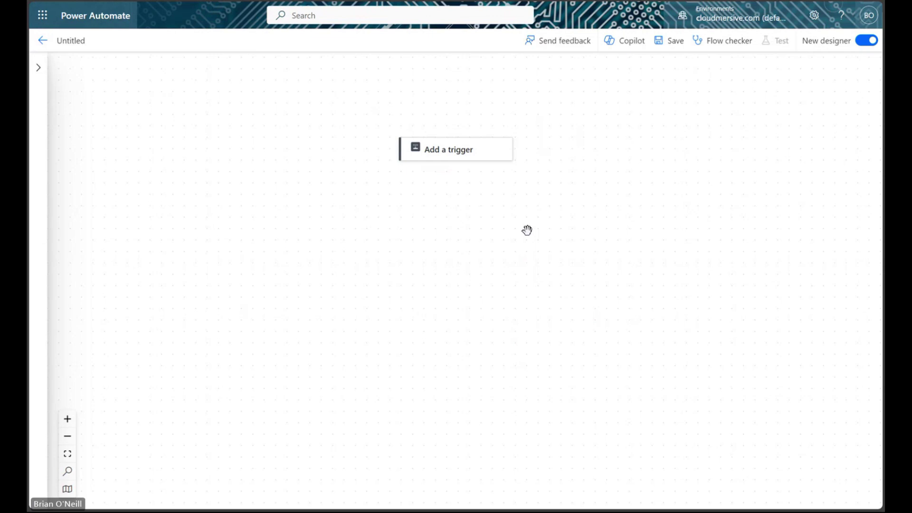
Step: Add SharePoint's 'When an item is created' trigger to the flow
{"action": "left_click", "coordinate": [455, 153]}
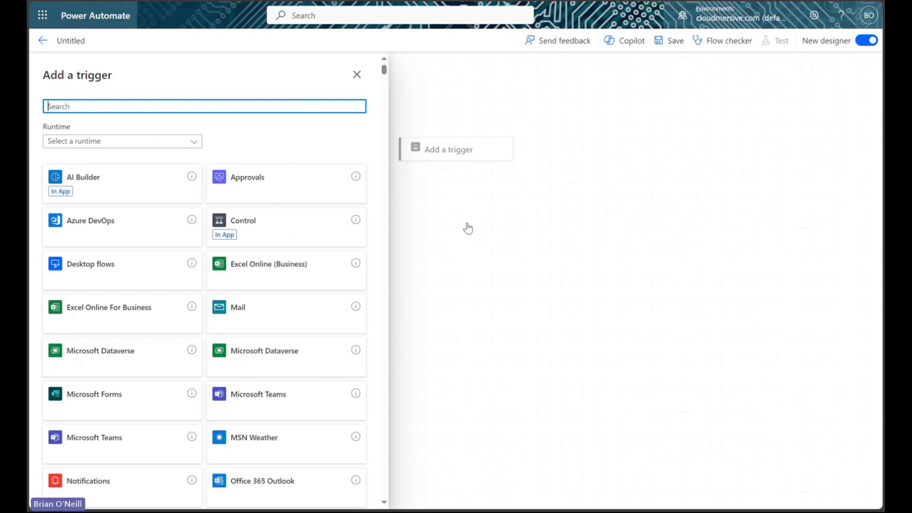
{"action": "type", "text": "When an"}
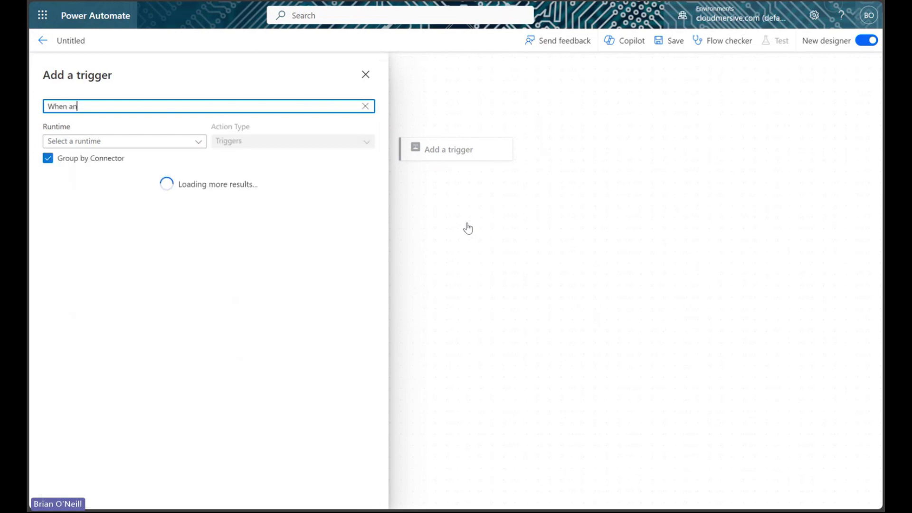
{"action": "type", "text": " item is created"}
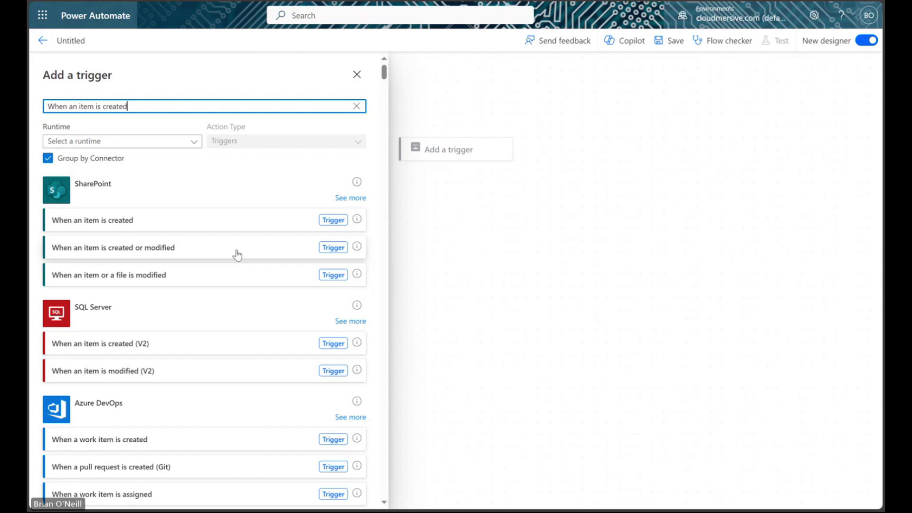
{"action": "left_click", "coordinate": [236, 220]}
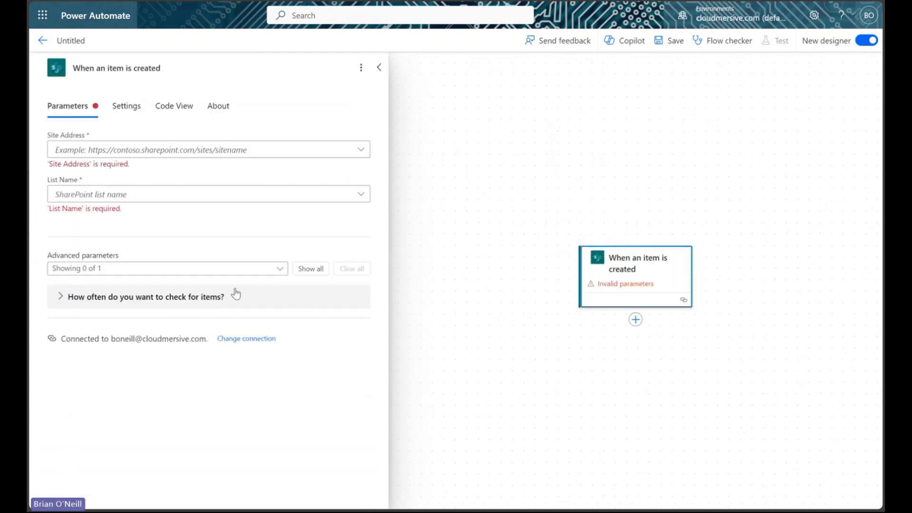
Step: Point the trigger at the TestTeam site and Example List
{"action": "left_click", "coordinate": [359, 150]}
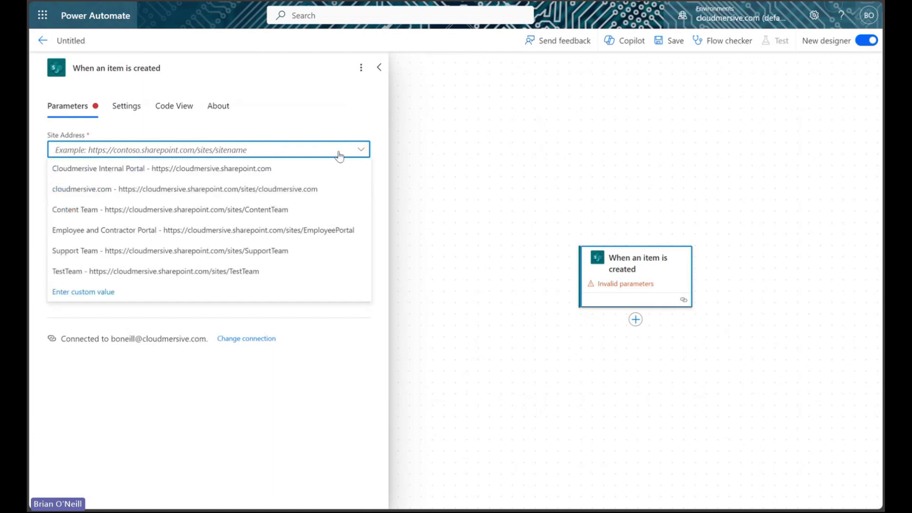
{"action": "left_click", "coordinate": [240, 271]}
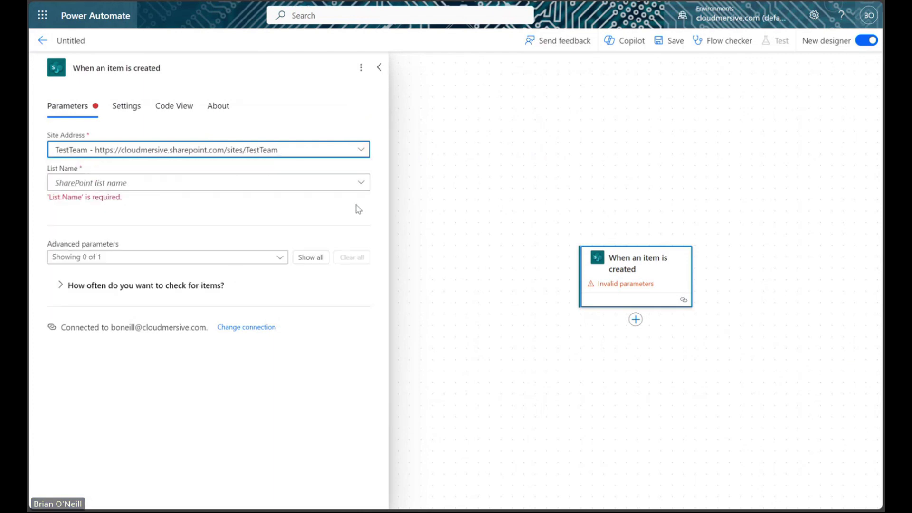
{"action": "left_click", "coordinate": [359, 184]}
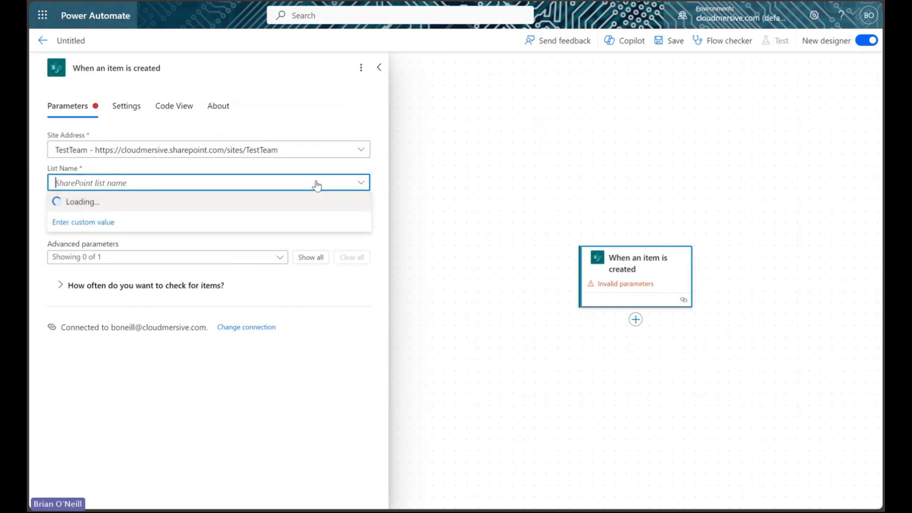
{"action": "left_click", "coordinate": [160, 204]}
{"action": "left_click", "coordinate": [258, 217]}
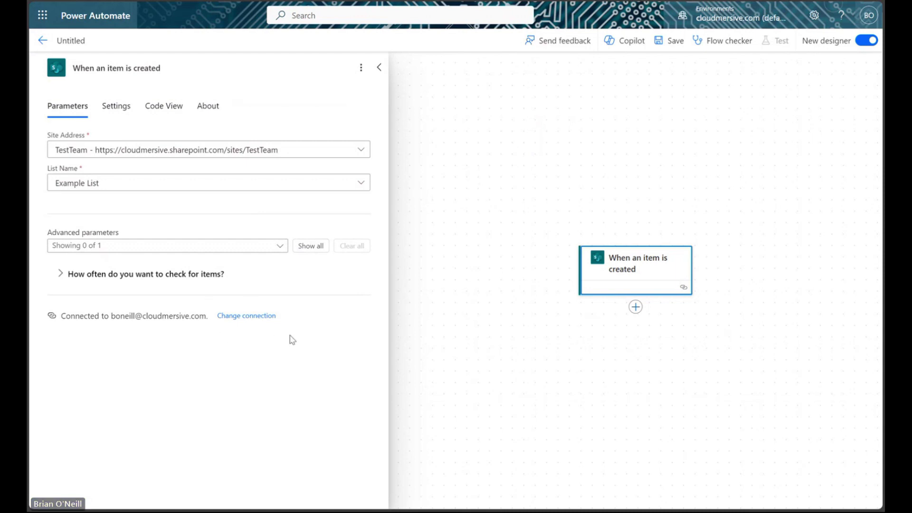
{"action": "left_click", "coordinate": [379, 67]}
{"action": "left_click_drag", "start_coordinate": [426, 191], "coordinate": [238, 119]}
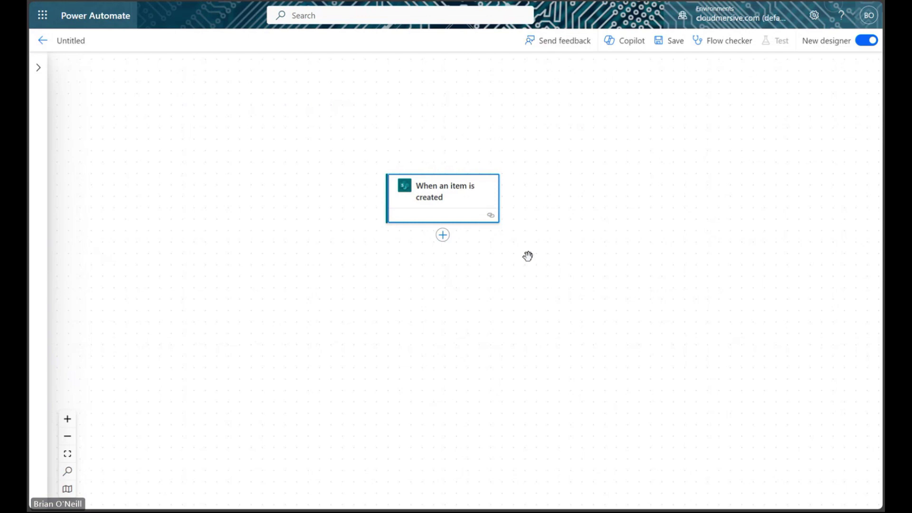
Step: Add a SharePoint Get attachments action after the trigger
{"action": "left_click", "coordinate": [442, 236]}
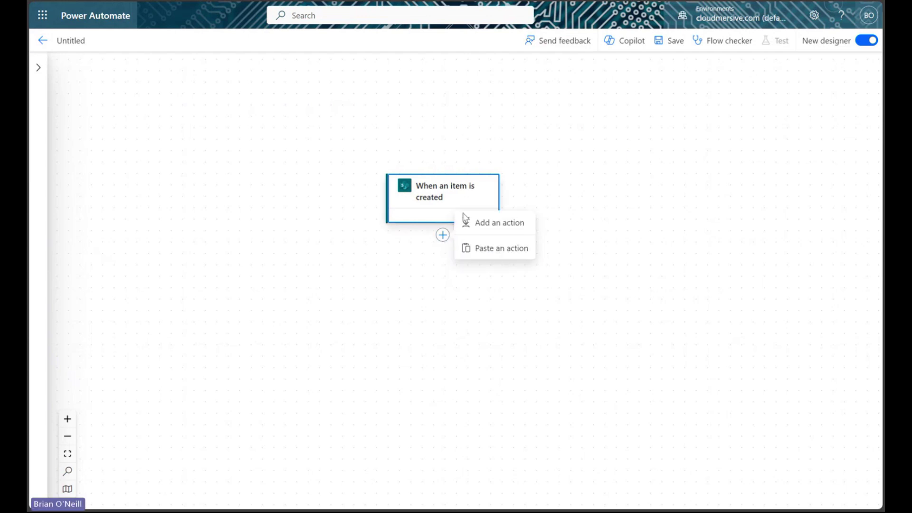
{"action": "left_click", "coordinate": [497, 228]}
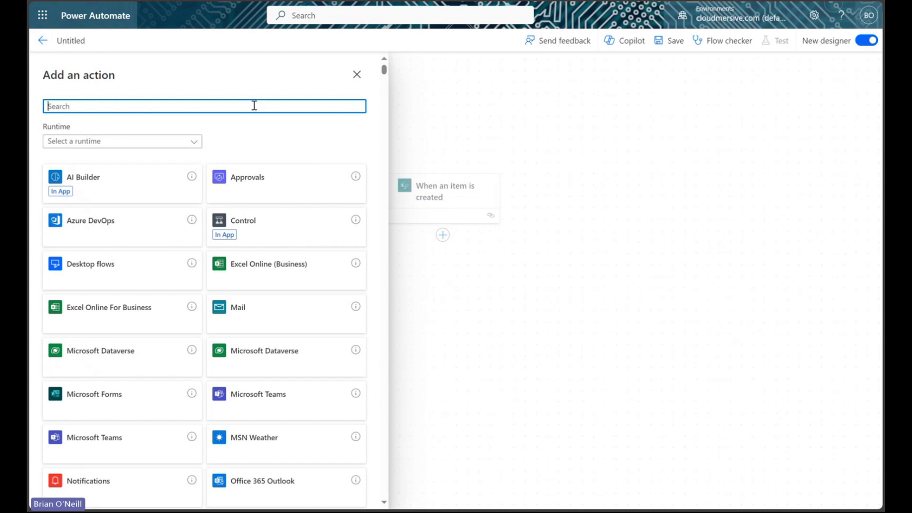
{"action": "type", "text": "G"}
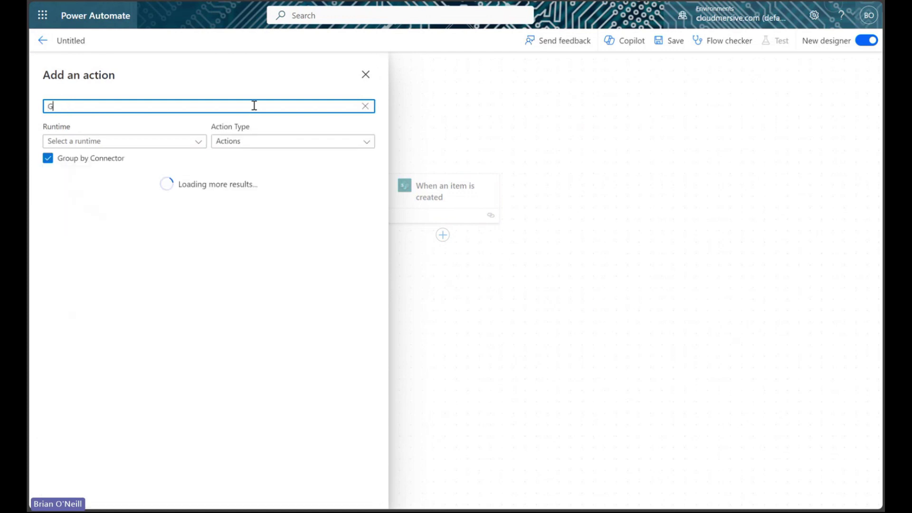
{"action": "type", "text": "et attachments"}
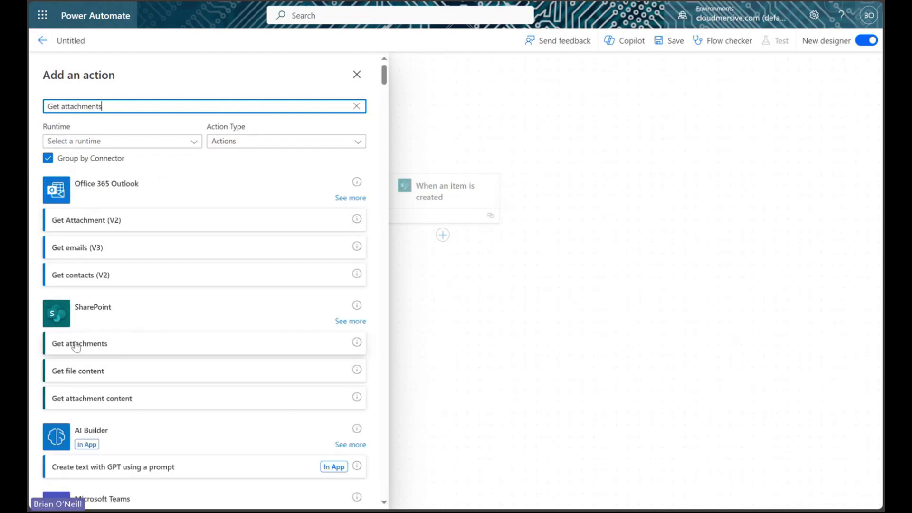
{"action": "left_click", "coordinate": [97, 345]}
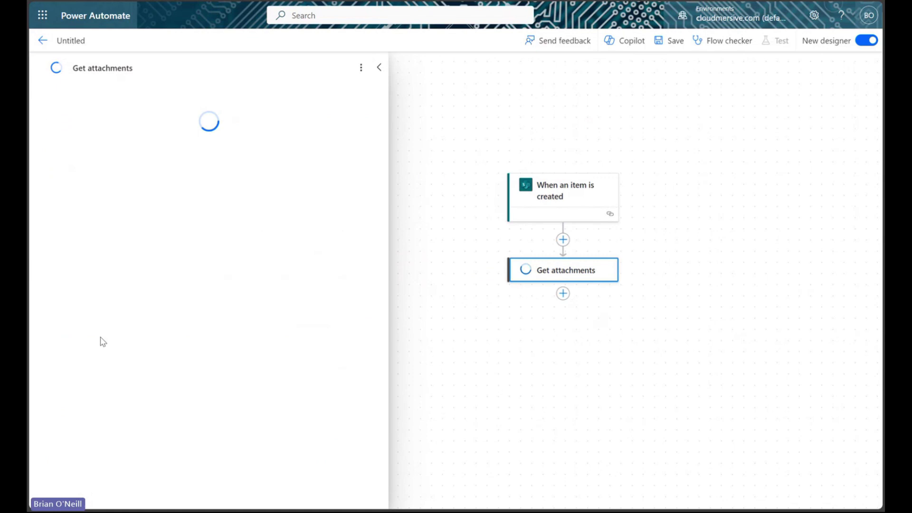
Step: Set Get attachments to TestTeam, Example List, and Id from the trigger's ID
{"action": "left_click", "coordinate": [361, 149]}
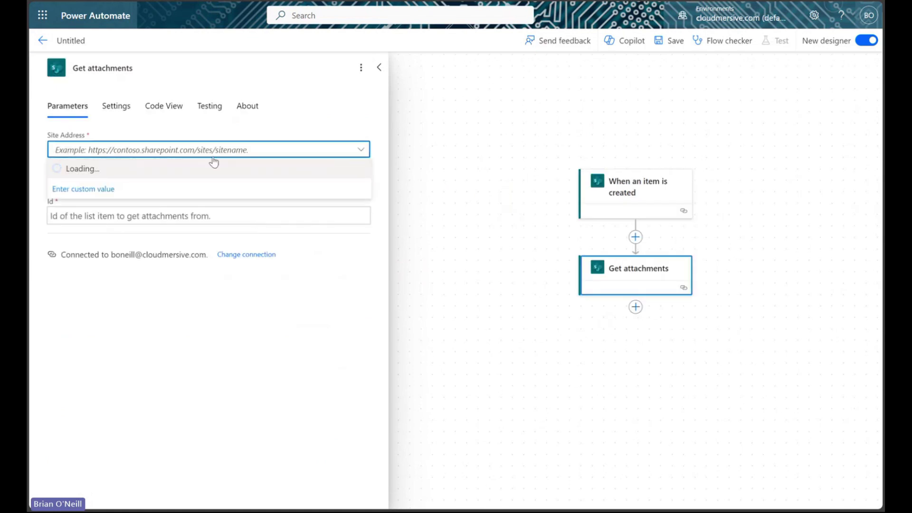
{"action": "left_click", "coordinate": [177, 270]}
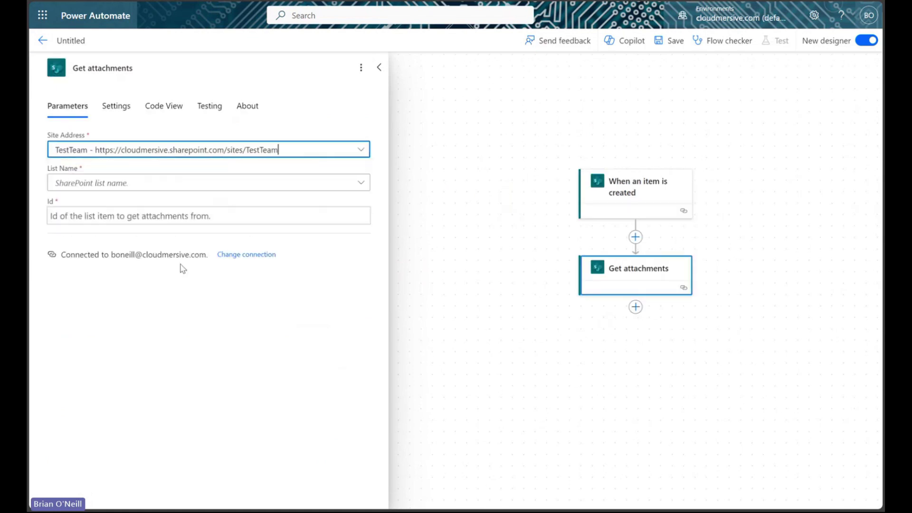
{"action": "left_click", "coordinate": [361, 182]}
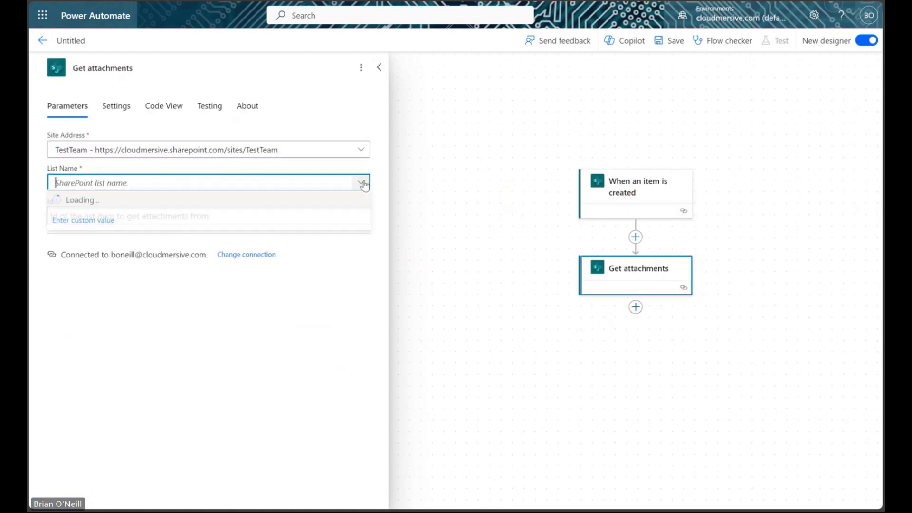
{"action": "left_click", "coordinate": [112, 204]}
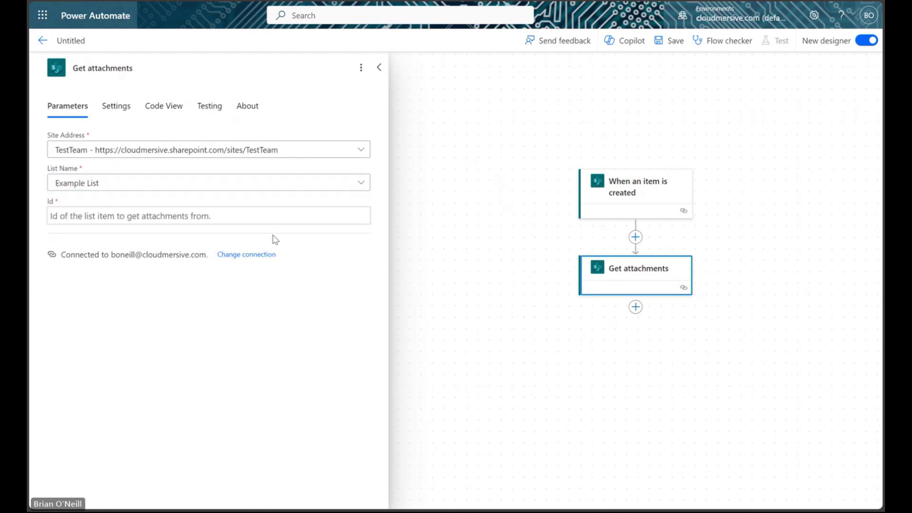
{"action": "left_click", "coordinate": [245, 213]}
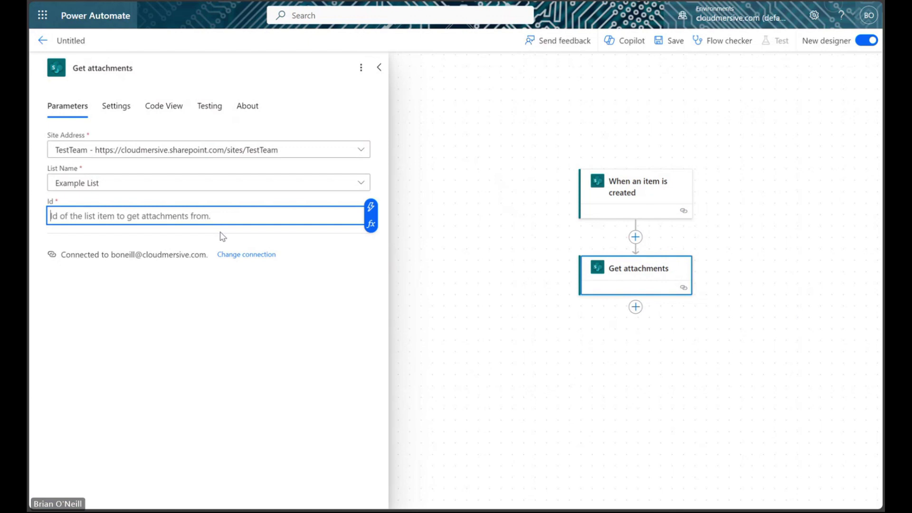
{"action": "left_click", "coordinate": [371, 207]}
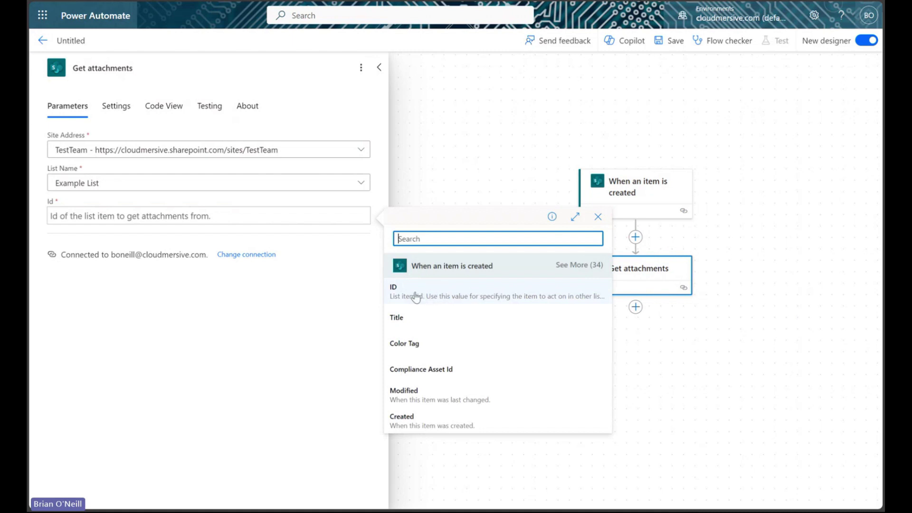
{"action": "left_click", "coordinate": [441, 296]}
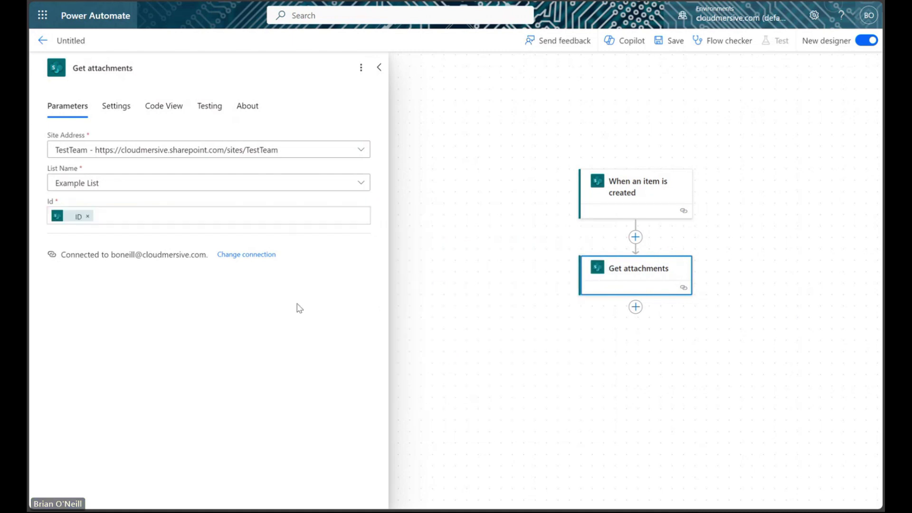
{"action": "left_click", "coordinate": [379, 68]}
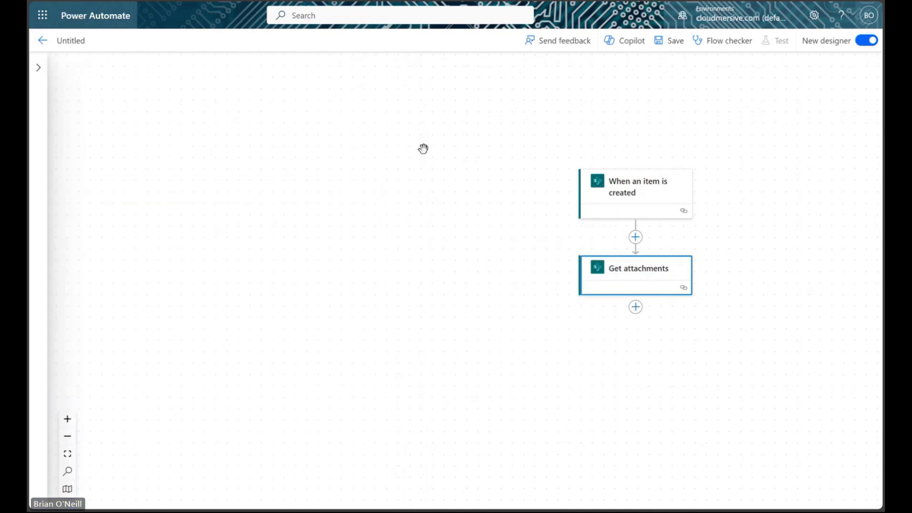
{"action": "left_click_drag", "start_coordinate": [194, 185], "coordinate": [239, 221]}
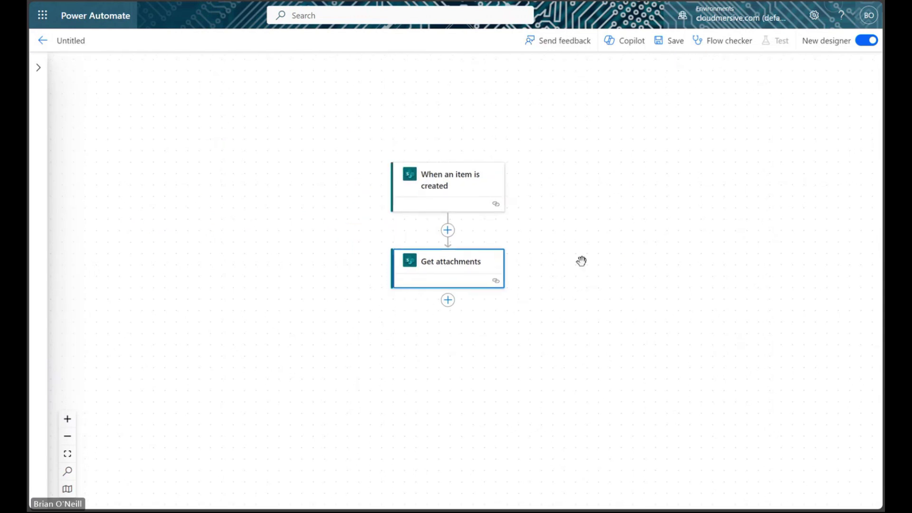
{"action": "left_click_drag", "start_coordinate": [582, 261], "coordinate": [592, 254]}
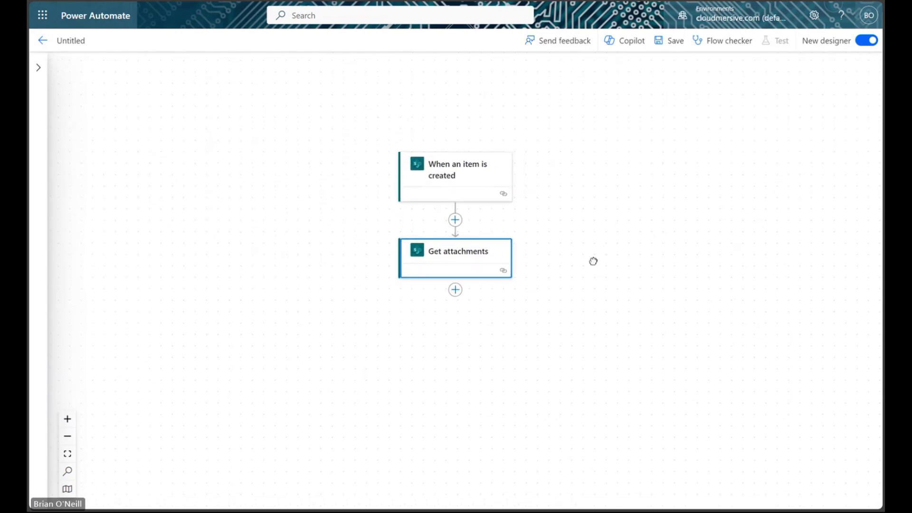
Step: Add a SharePoint Get attachment content action after Get attachments
{"action": "left_click", "coordinate": [449, 290]}
{"action": "left_click", "coordinate": [492, 276]}
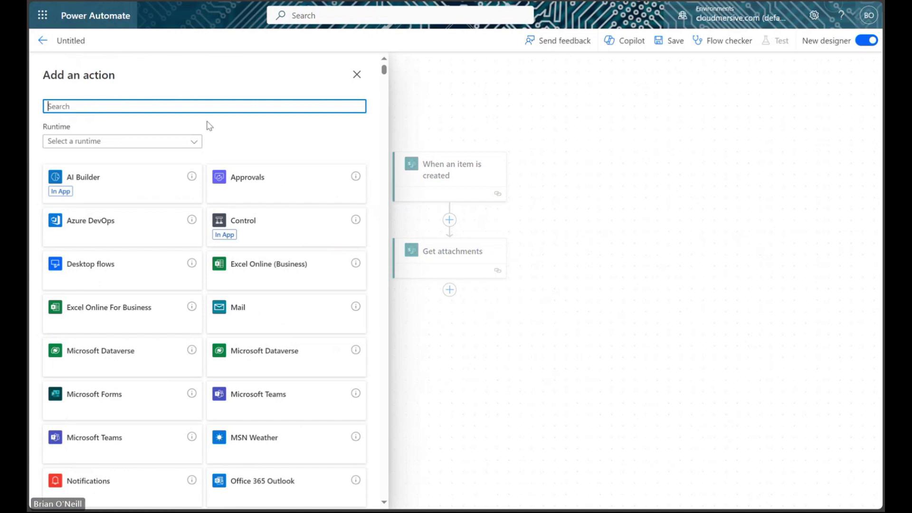
{"action": "left_click", "coordinate": [181, 106]}
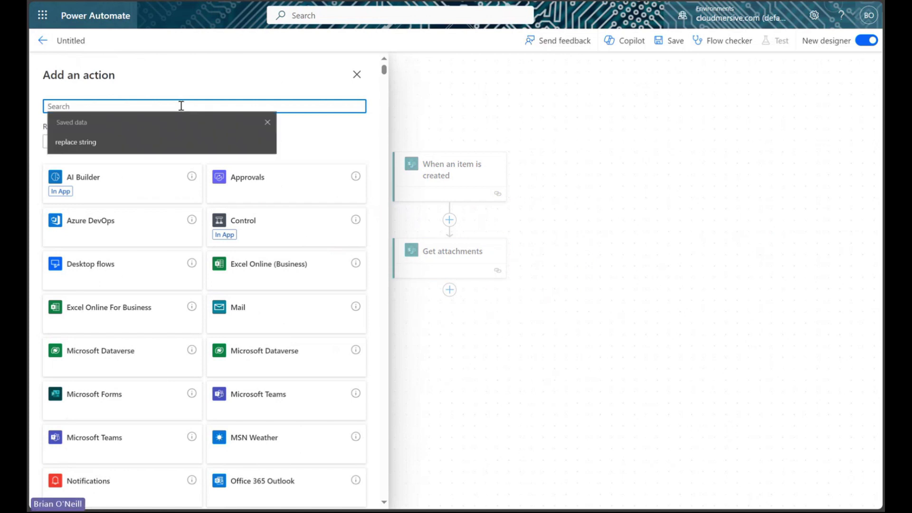
{"action": "left_click", "coordinate": [204, 78]}
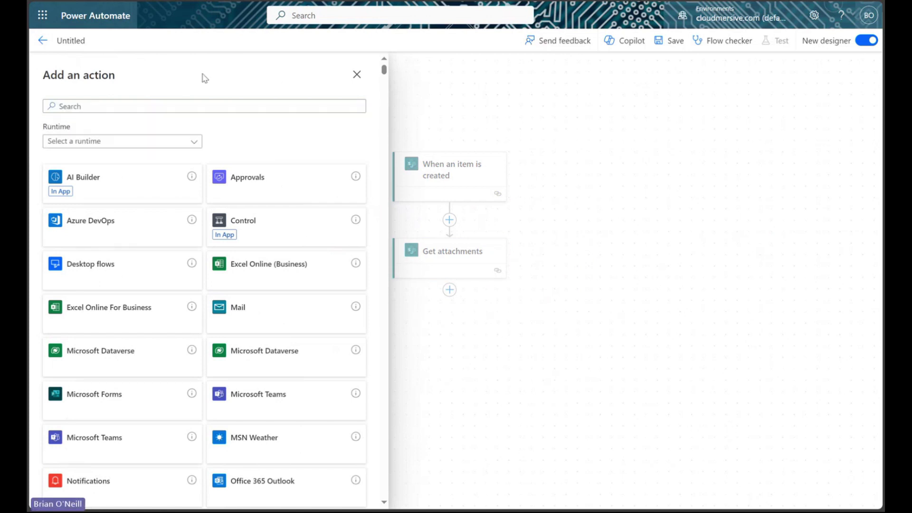
{"action": "left_click", "coordinate": [202, 108]}
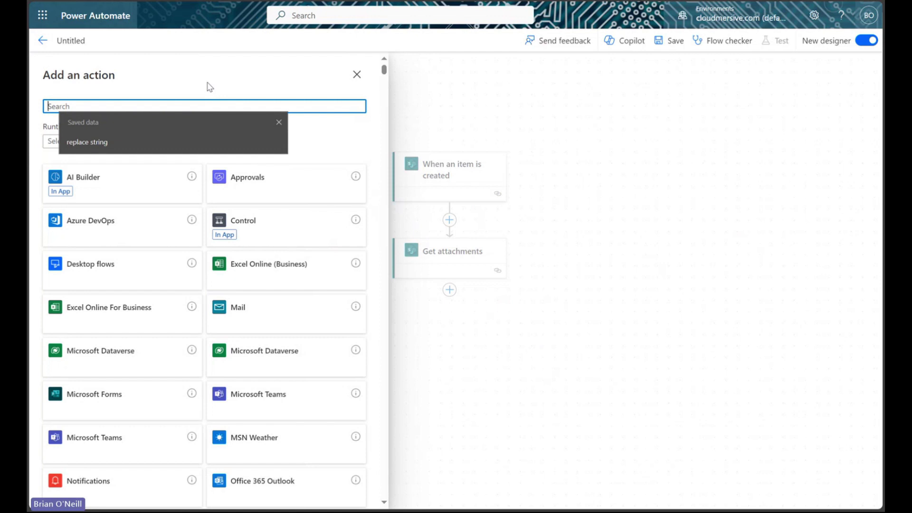
{"action": "type", "text": "Get a"}
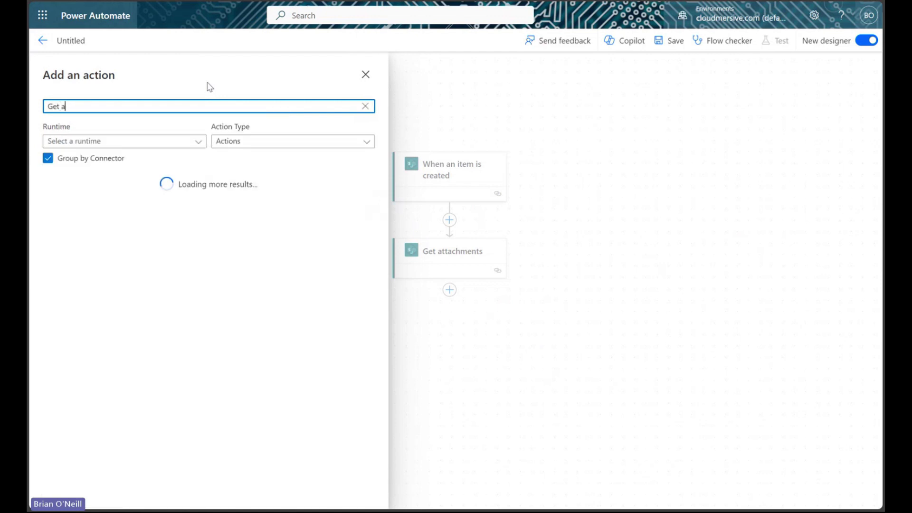
{"action": "type", "text": "ttachment content"}
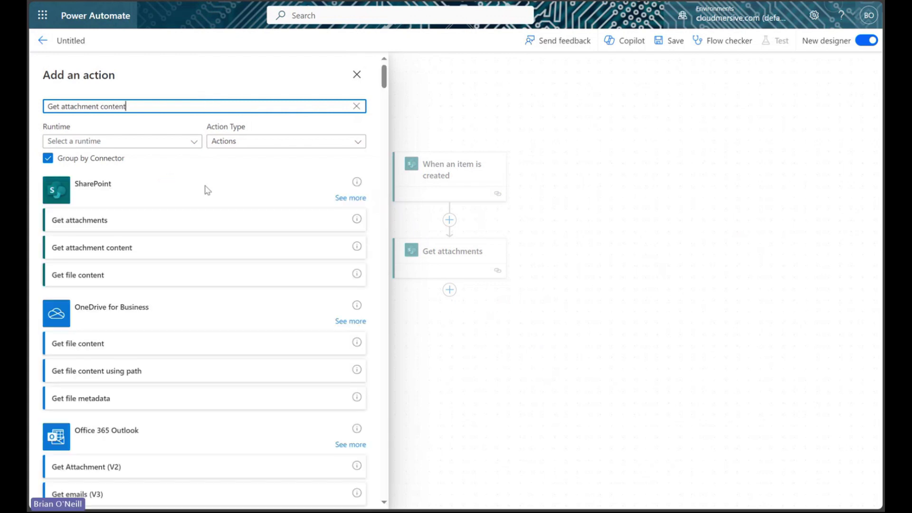
{"action": "left_click", "coordinate": [203, 244]}
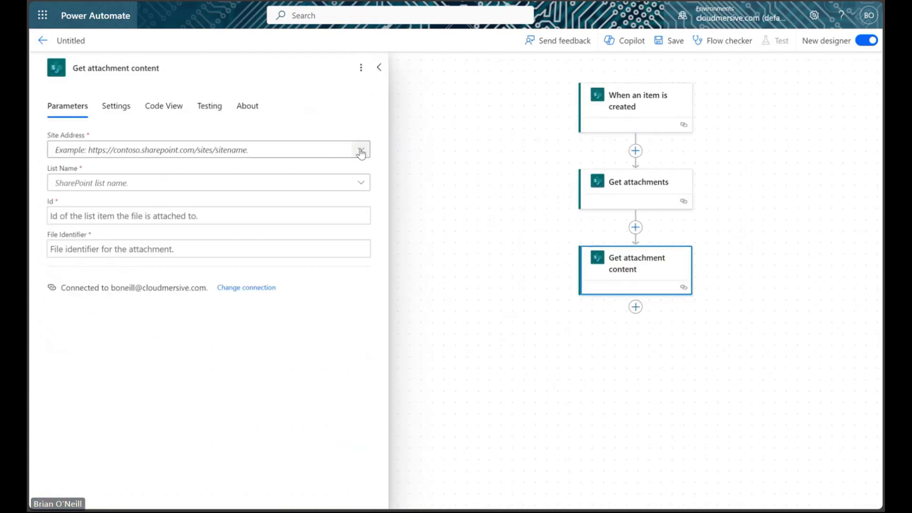
Step: Set the action's site to TestTeam and list to Example List
{"action": "left_click", "coordinate": [358, 150]}
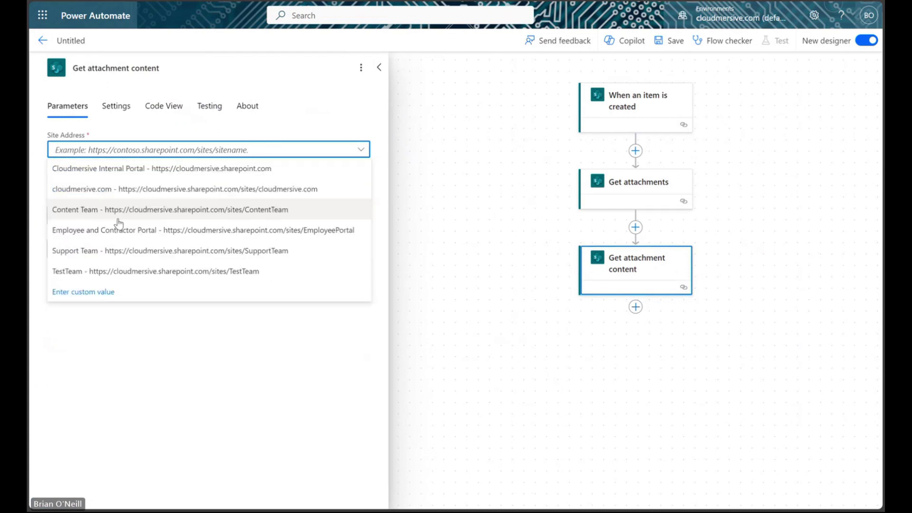
{"action": "left_click", "coordinate": [103, 269]}
{"action": "left_click", "coordinate": [360, 182]}
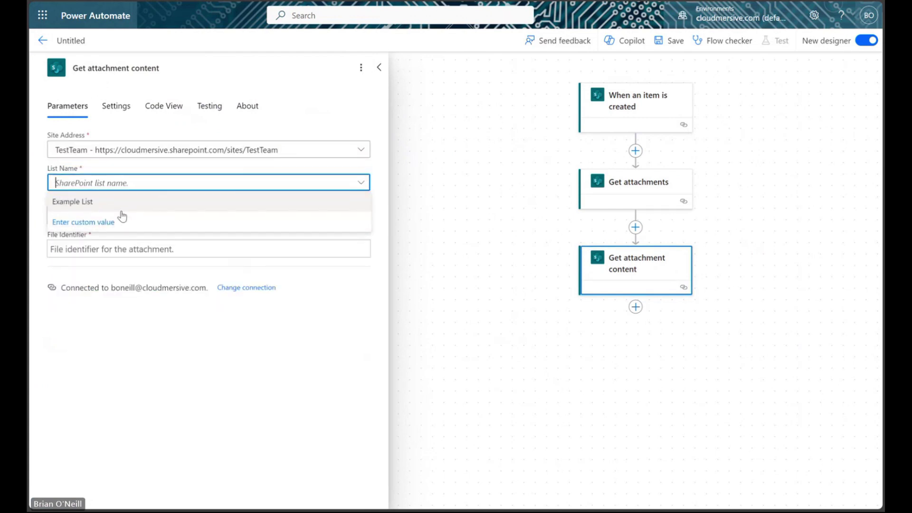
{"action": "left_click", "coordinate": [121, 202]}
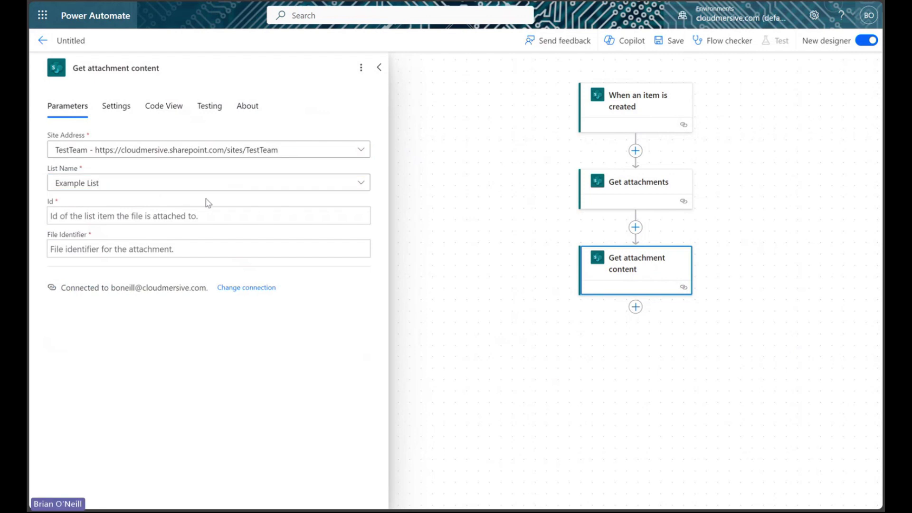
Step: Fill Id with the item's ID and File Identifier with each attachment's Id
{"action": "left_click", "coordinate": [209, 217]}
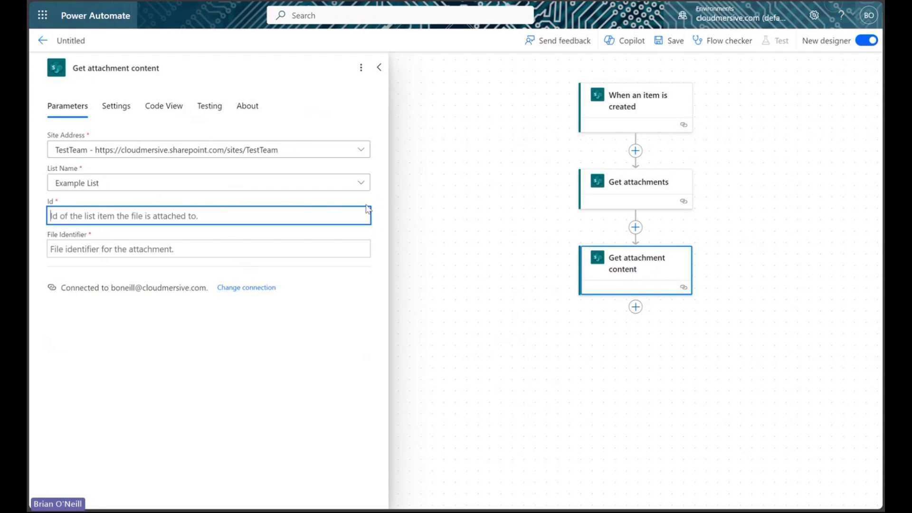
{"action": "left_click", "coordinate": [369, 207]}
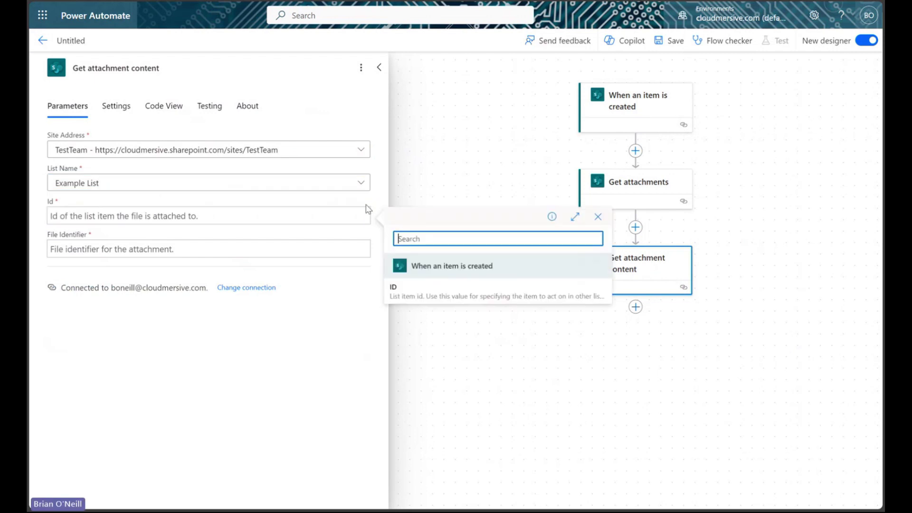
{"action": "left_click", "coordinate": [442, 290]}
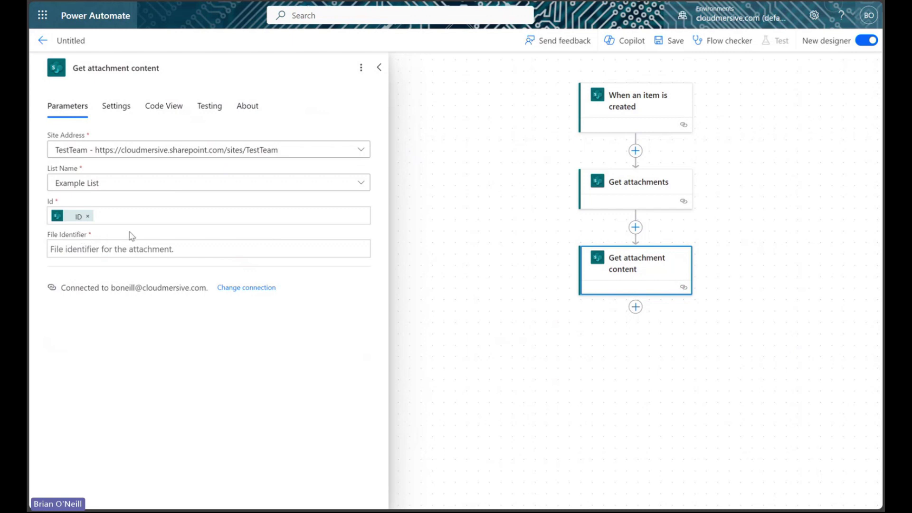
{"action": "left_click", "coordinate": [153, 247]}
{"action": "left_click", "coordinate": [370, 240]}
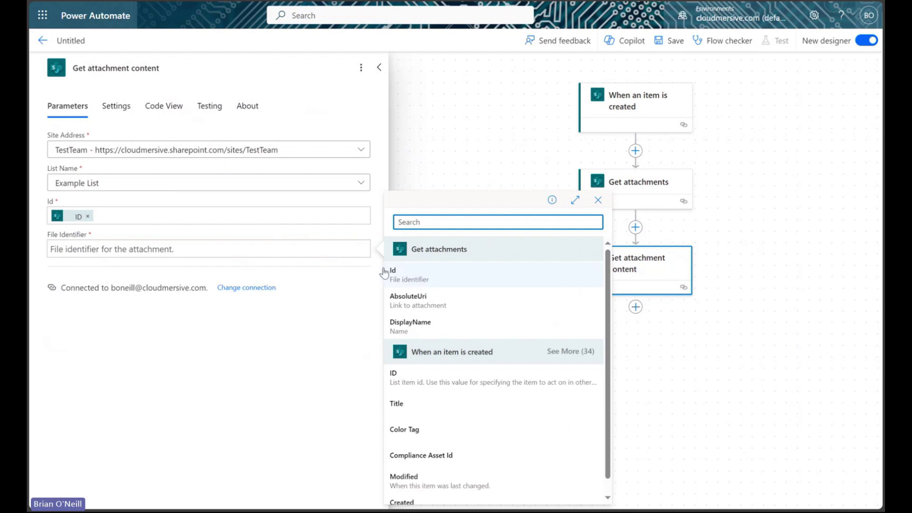
{"action": "left_click", "coordinate": [436, 280]}
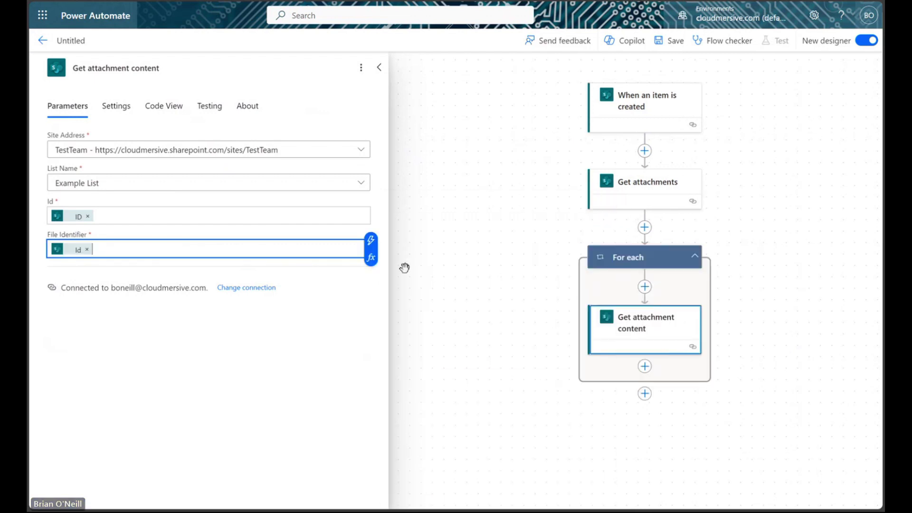
{"action": "left_click", "coordinate": [379, 67]}
{"action": "left_click_drag", "start_coordinate": [476, 249], "coordinate": [275, 286]}
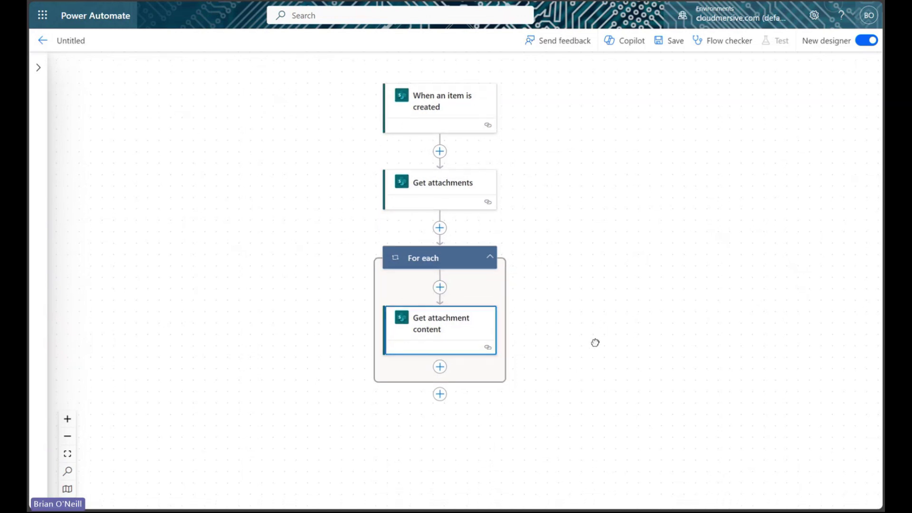
{"action": "left_click_drag", "start_coordinate": [596, 342], "coordinate": [604, 332]}
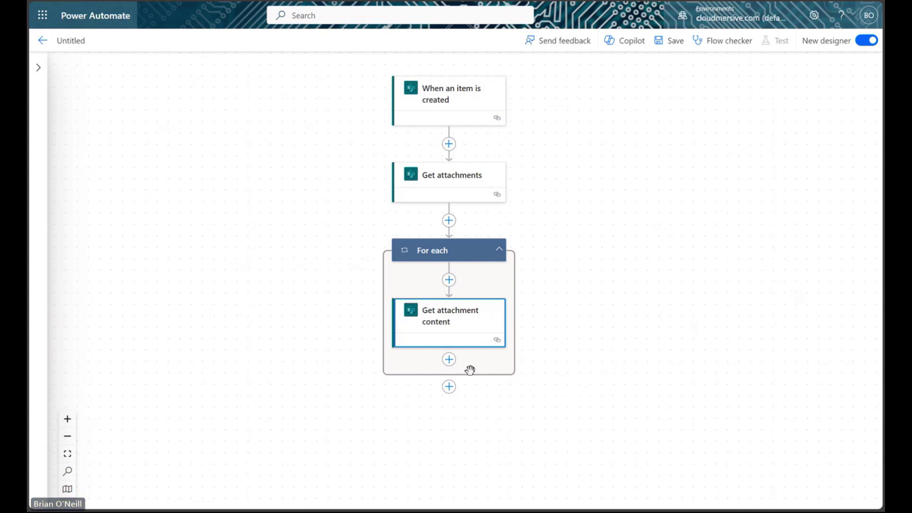
Step: Add Cloudmersive's Document Conversion 'Convert Document to PDF' action inside the For each loop
{"action": "left_click", "coordinate": [449, 359]}
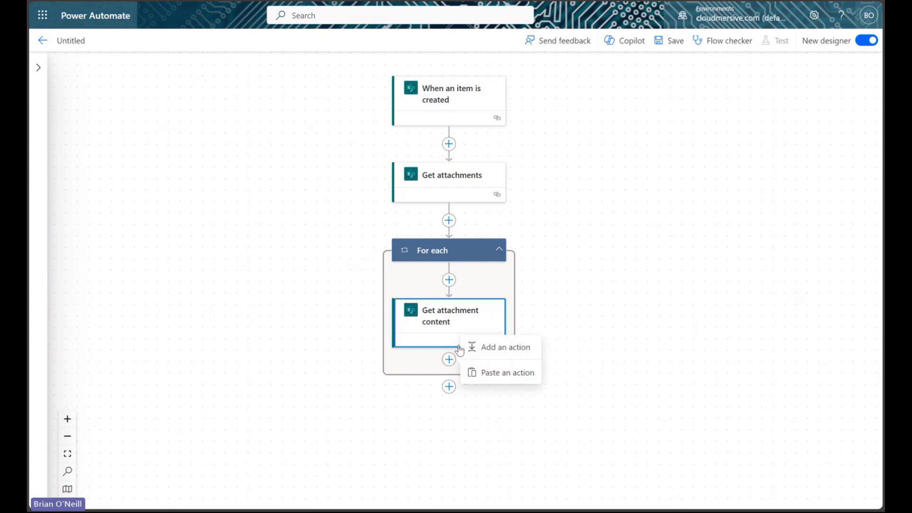
{"action": "left_click", "coordinate": [485, 351]}
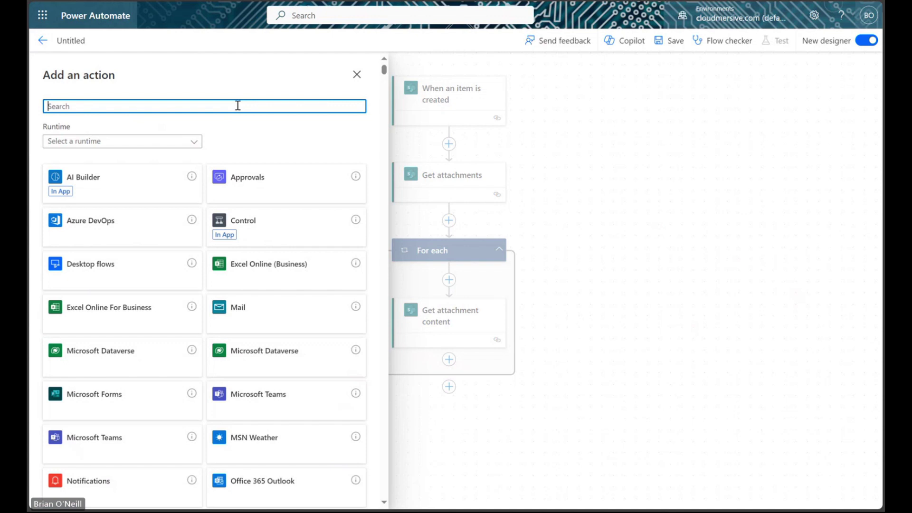
{"action": "type", "text": "Cloudmersive"}
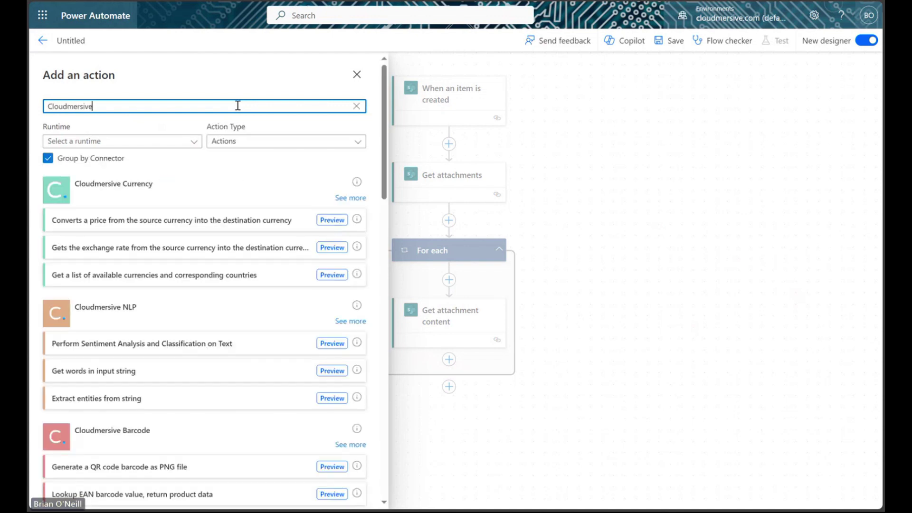
{"action": "scroll", "coordinate": [259, 341], "scroll_direction": "down", "scroll_amount": 1}
{"action": "scroll", "coordinate": [258, 341], "scroll_direction": "down", "scroll_amount": 15}
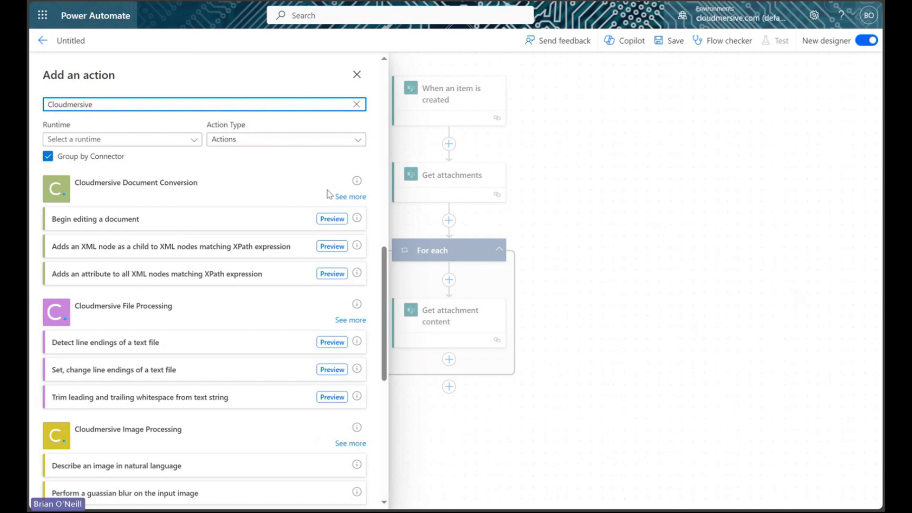
{"action": "left_click", "coordinate": [346, 196]}
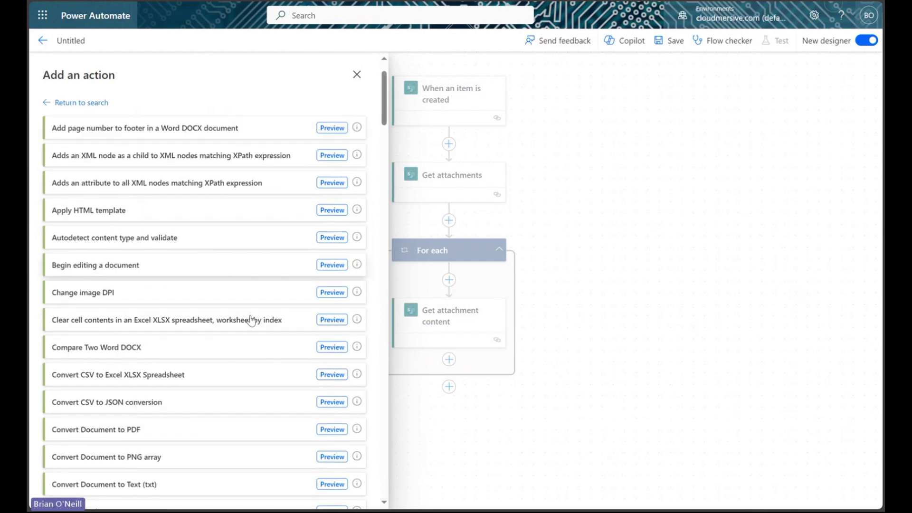
{"action": "scroll", "coordinate": [250, 319], "scroll_direction": "down", "scroll_amount": 3}
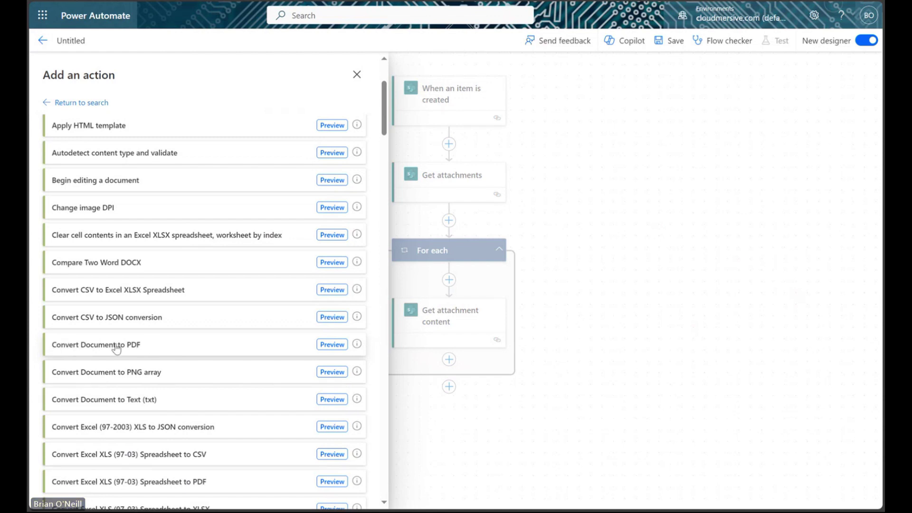
{"action": "left_click", "coordinate": [218, 350]}
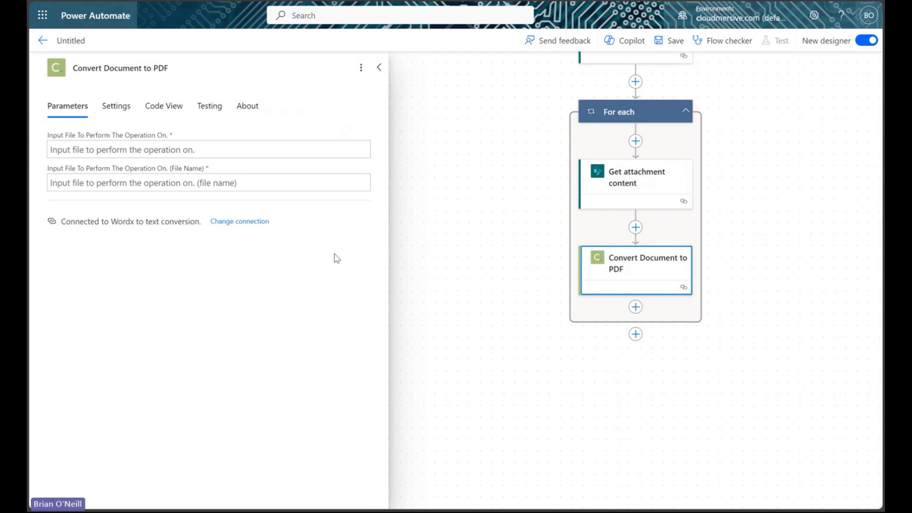
{"action": "left_click", "coordinate": [246, 223]}
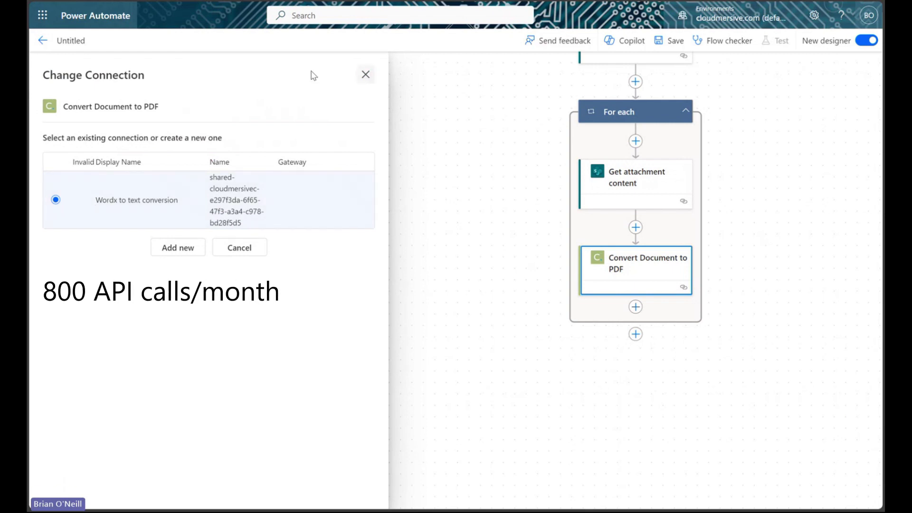
{"action": "left_click", "coordinate": [39, 44]}
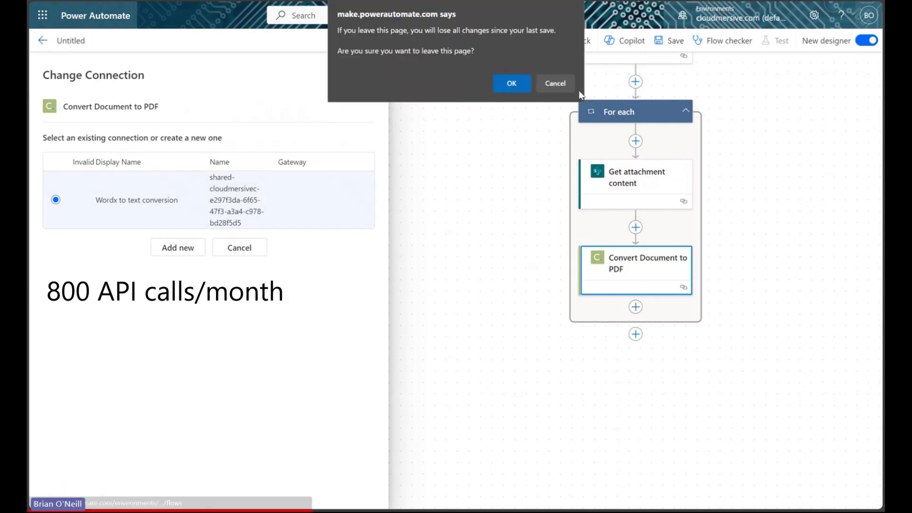
{"action": "left_click", "coordinate": [556, 83]}
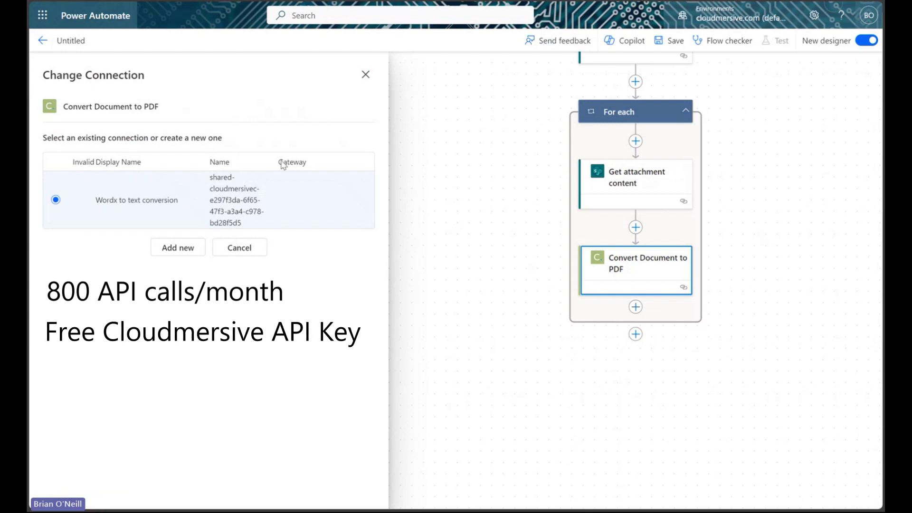
{"action": "left_click", "coordinate": [245, 252]}
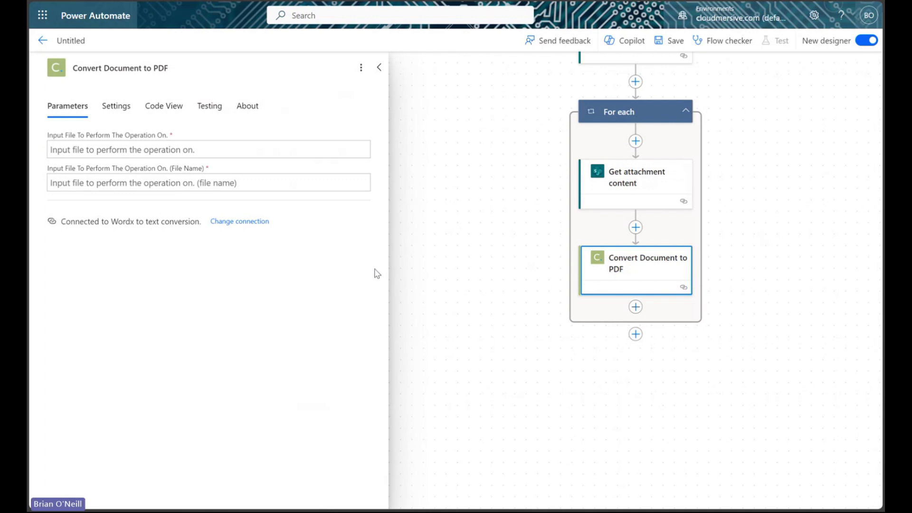
Step: Set Convert Document to PDF's Input File to Attachment Content and File Name to file.docx
{"action": "left_click", "coordinate": [219, 151]}
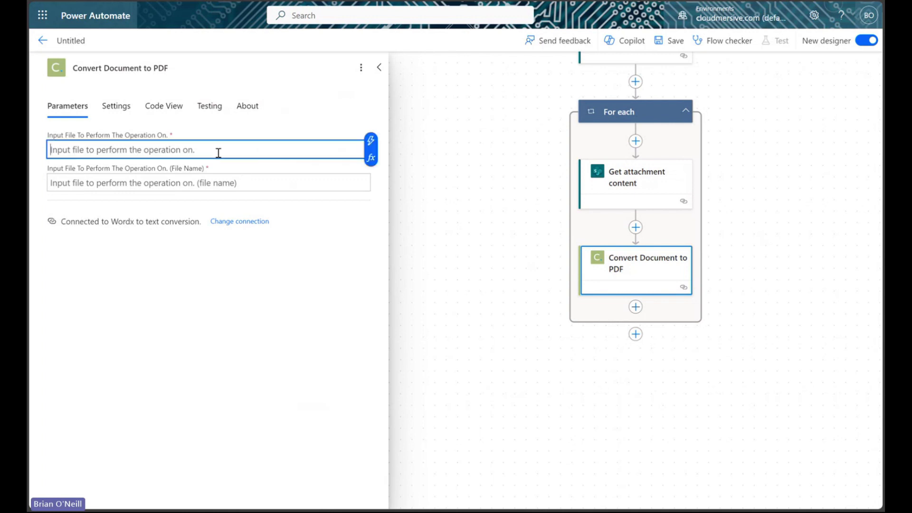
{"action": "left_click", "coordinate": [370, 143]}
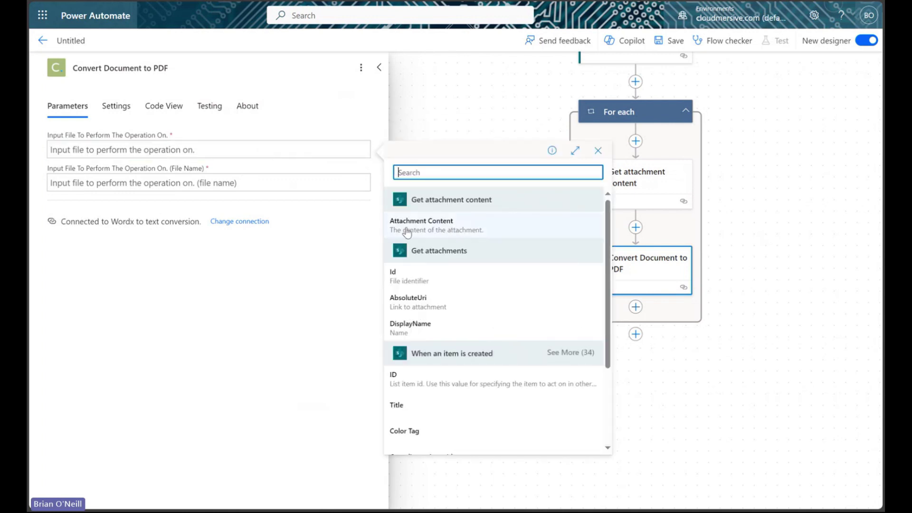
{"action": "left_click", "coordinate": [451, 231]}
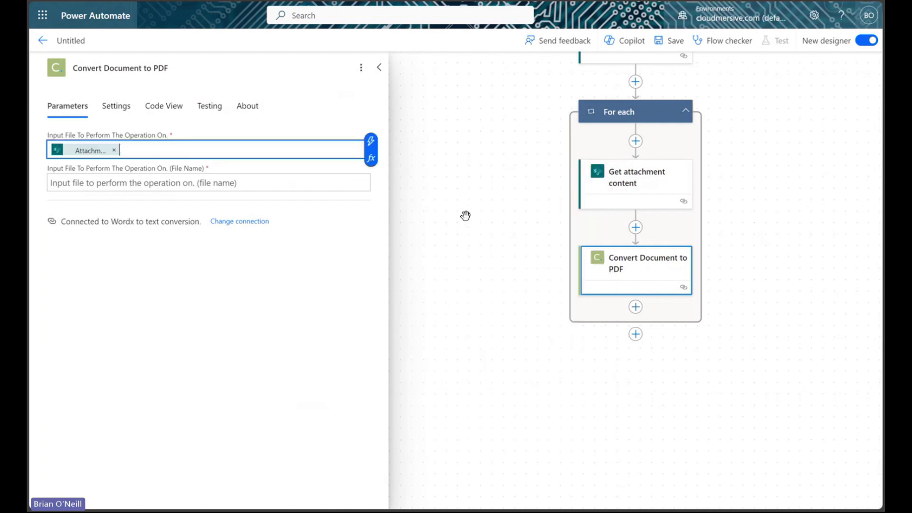
{"action": "left_click", "coordinate": [335, 224]}
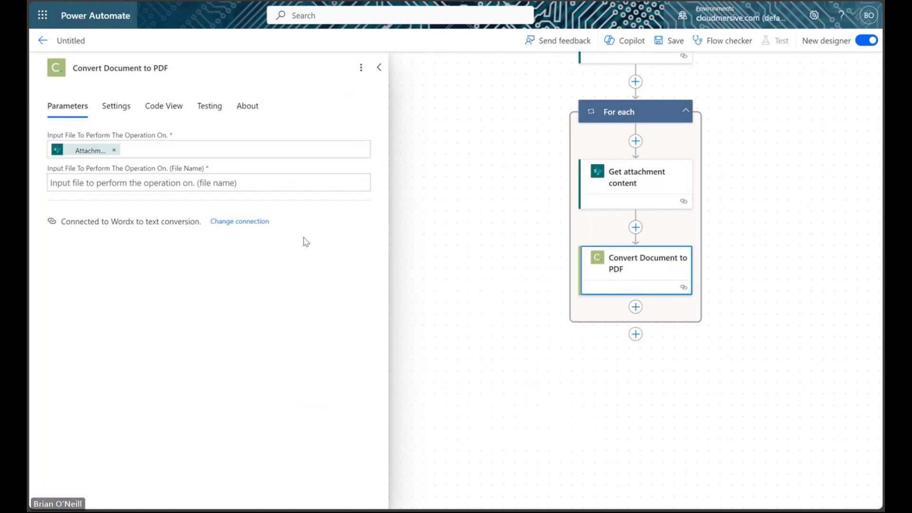
{"action": "left_click", "coordinate": [280, 183]}
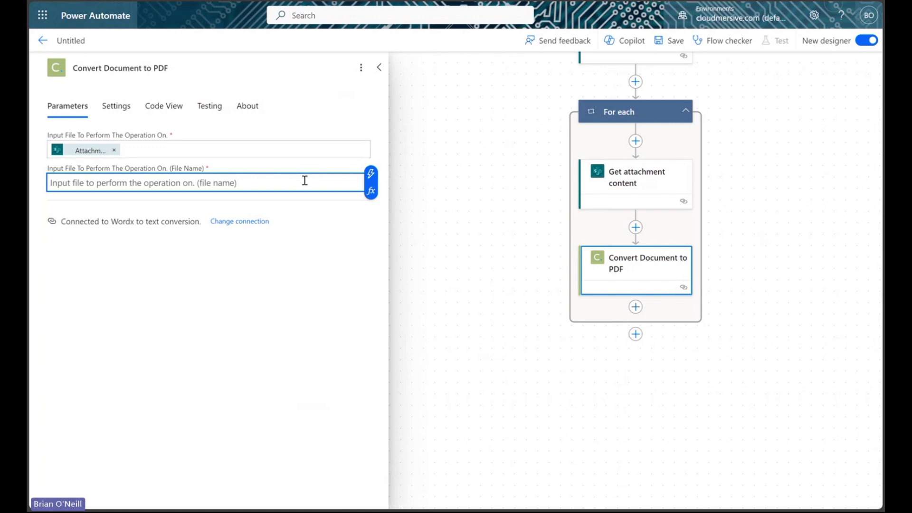
{"action": "type", "text": "file."}
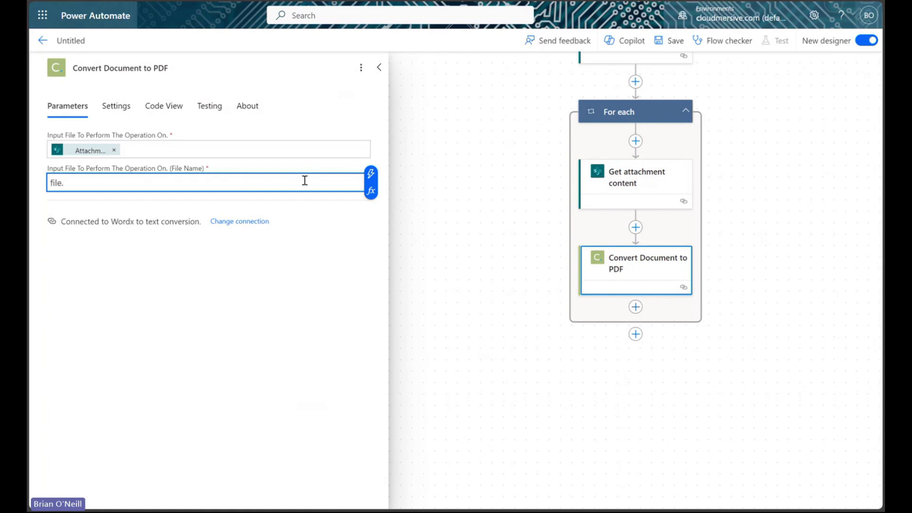
{"action": "type", "text": "docx"}
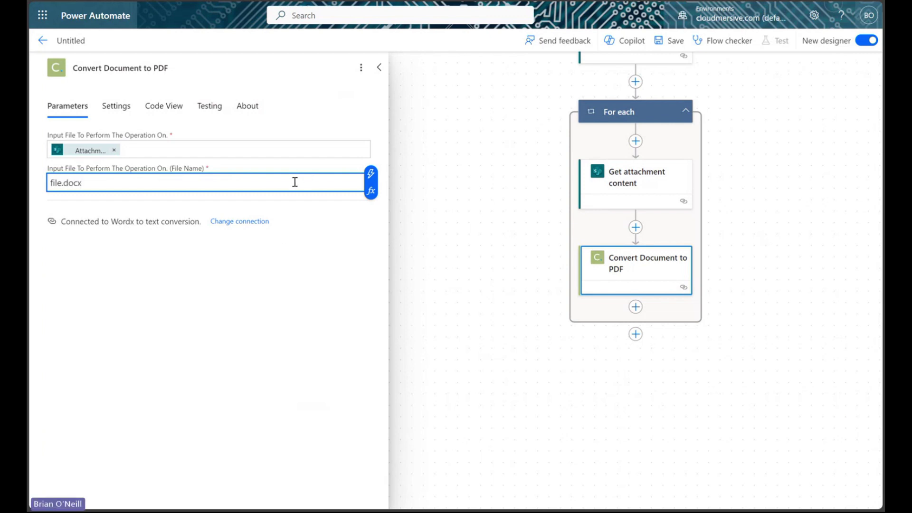
{"action": "left_click", "coordinate": [287, 255]}
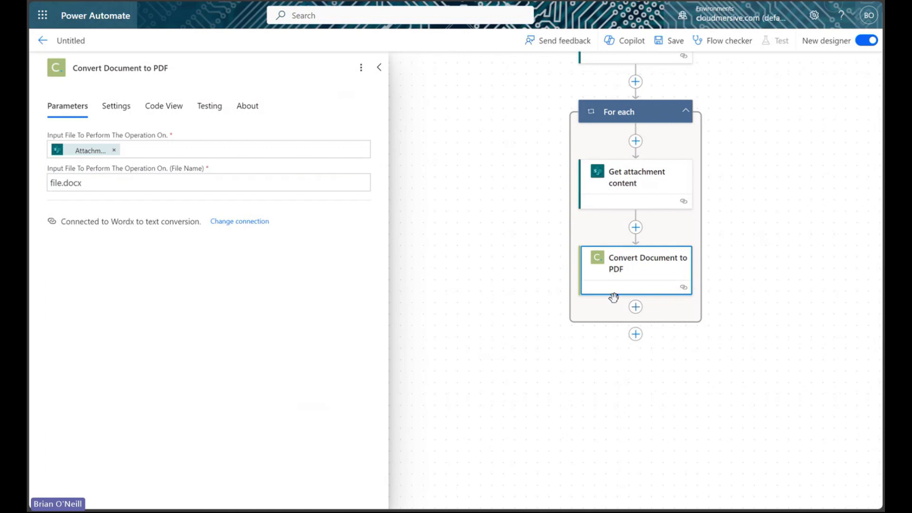
Step: Add a OneDrive Create file action after Convert Document to PDF
{"action": "left_click", "coordinate": [379, 67]}
{"action": "left_click_drag", "start_coordinate": [432, 200], "coordinate": [213, 238]}
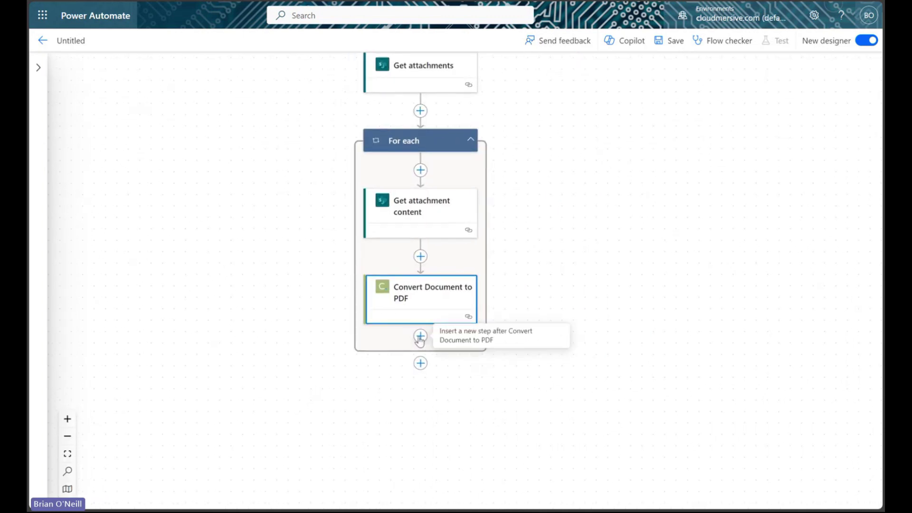
{"action": "left_click_drag", "start_coordinate": [420, 339], "coordinate": [457, 347]}
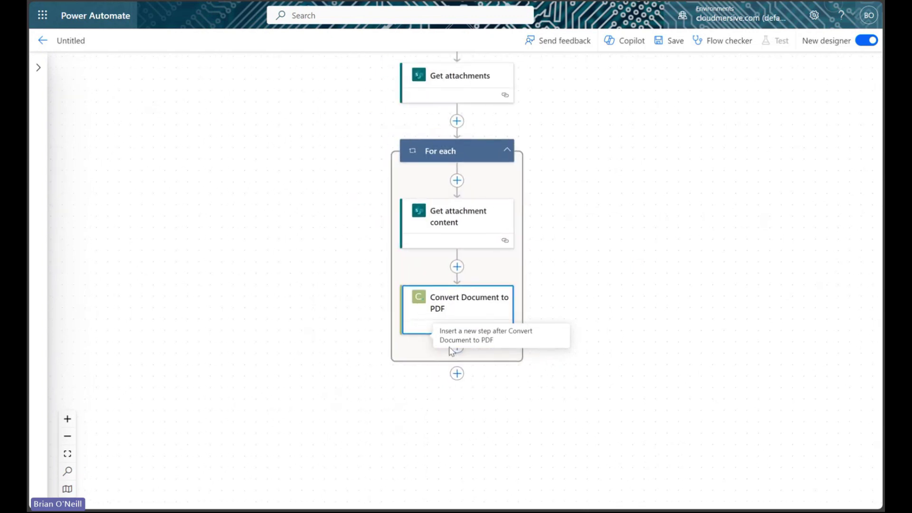
{"action": "left_click", "coordinate": [451, 346]}
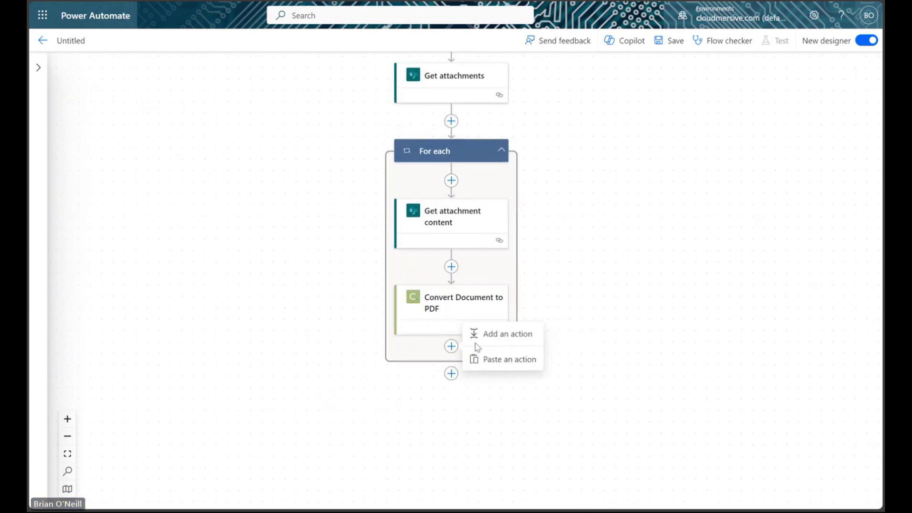
{"action": "left_click", "coordinate": [496, 332]}
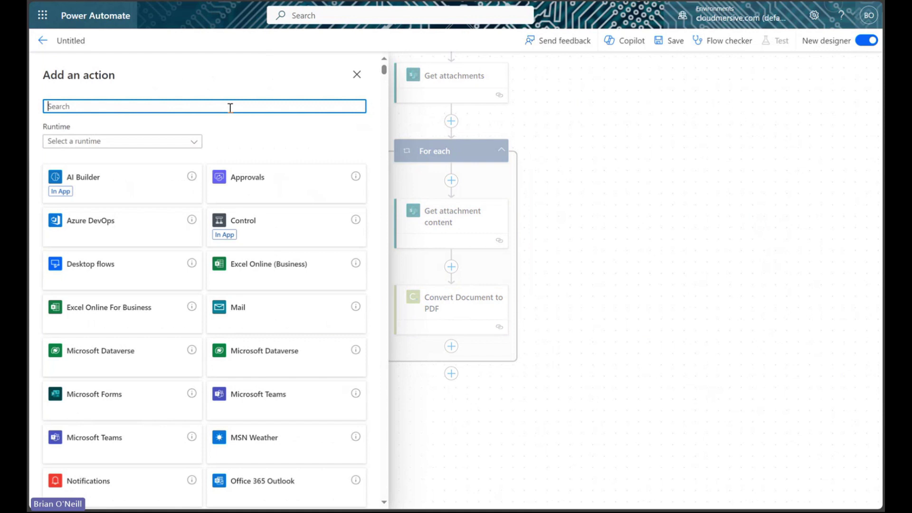
{"action": "type", "text": "create file"}
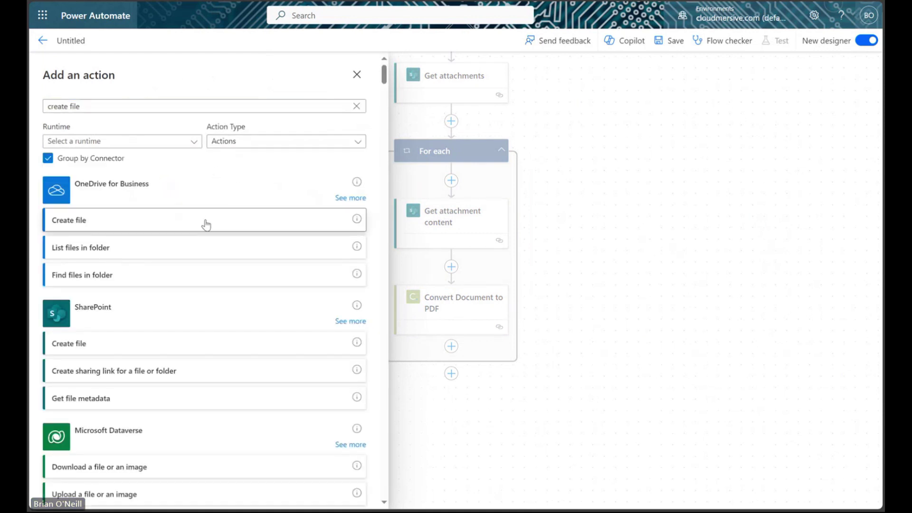
{"action": "left_click", "coordinate": [205, 221]}
Step: Configure Create file: folder /Sample Files, name DisplayName + .pdf, content OutputContent
{"action": "left_click", "coordinate": [358, 152]}
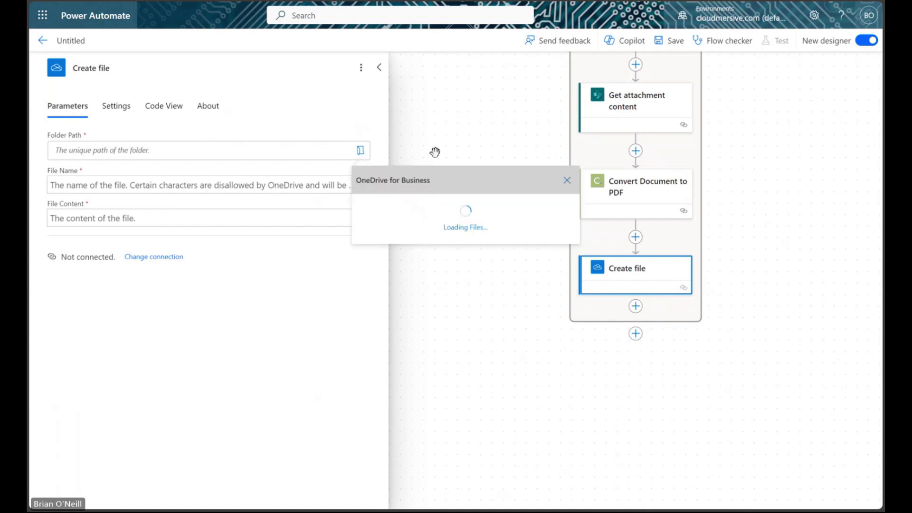
{"action": "left_click", "coordinate": [452, 414]}
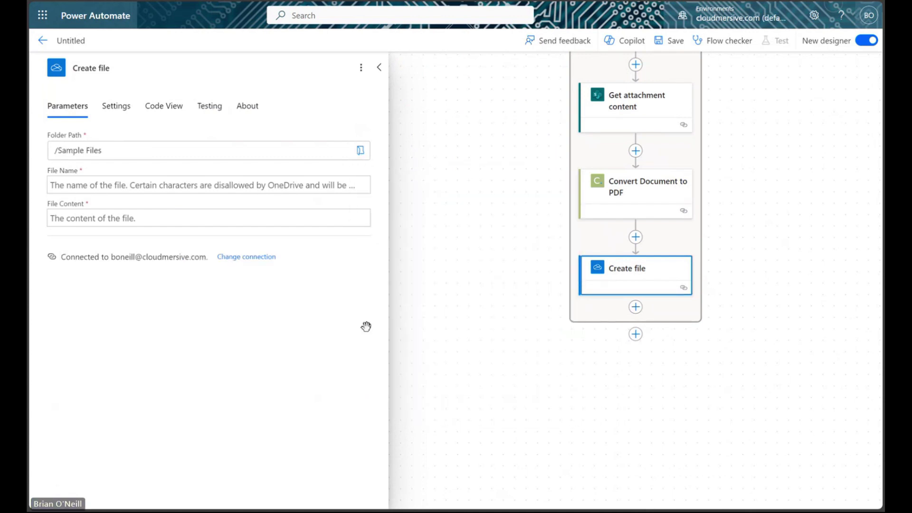
{"action": "left_click", "coordinate": [236, 184]}
{"action": "left_click", "coordinate": [372, 179]}
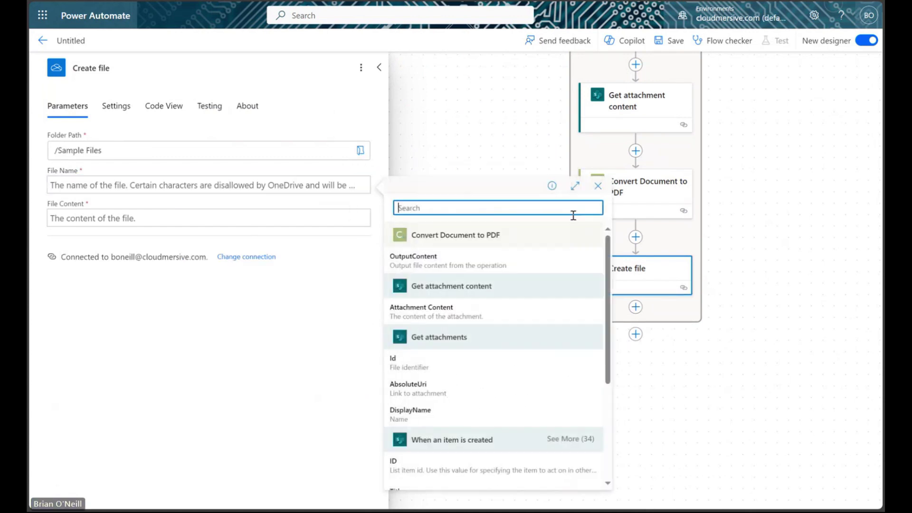
{"action": "left_click", "coordinate": [539, 419]}
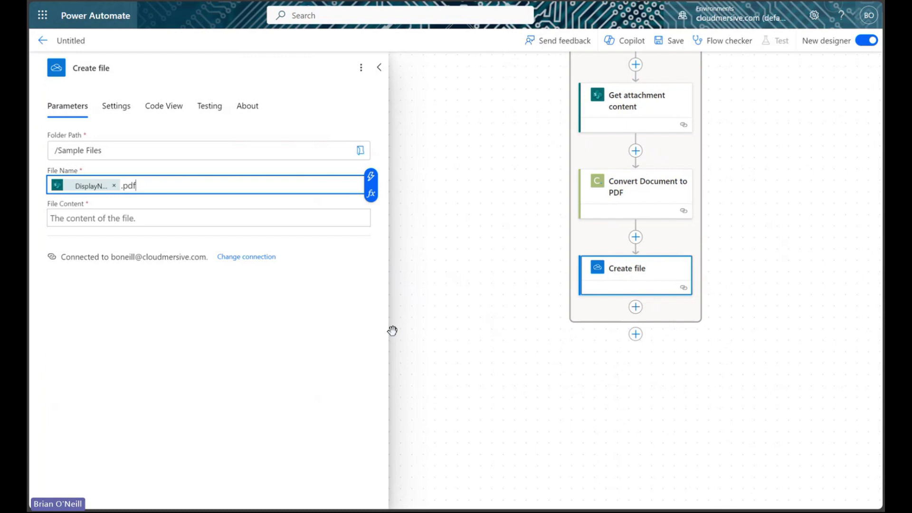
{"action": "left_click", "coordinate": [308, 217]}
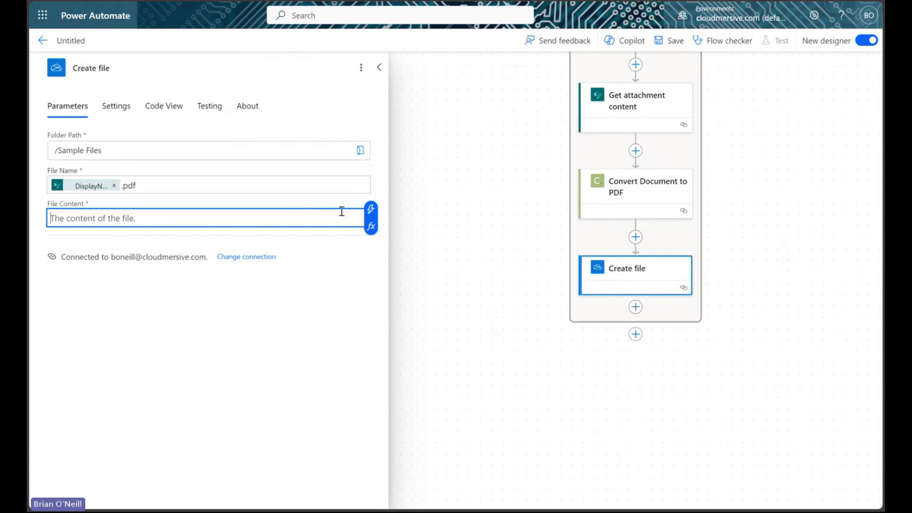
{"action": "left_click", "coordinate": [374, 210]}
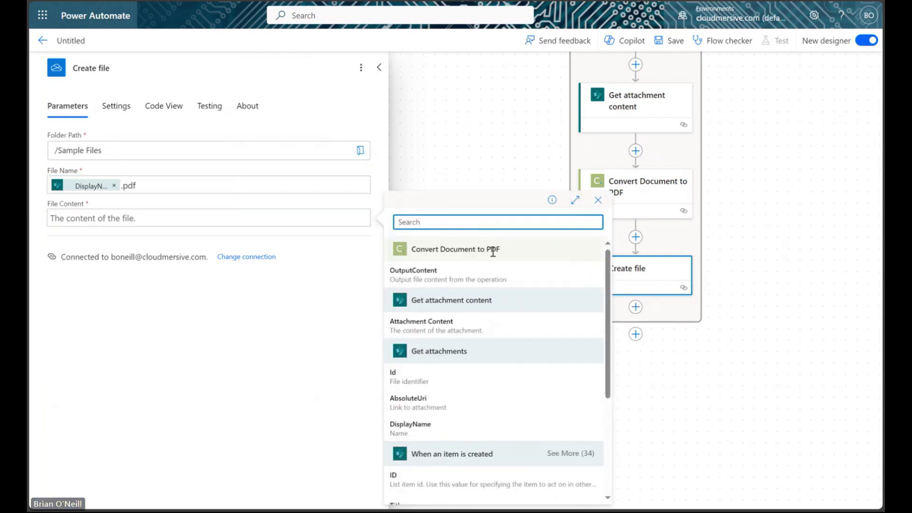
{"action": "left_click", "coordinate": [503, 284]}
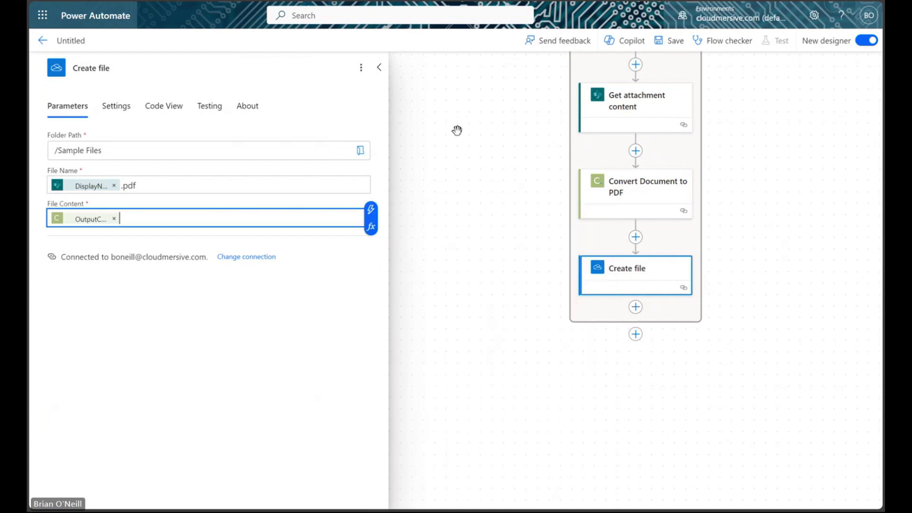
{"action": "left_click", "coordinate": [380, 69]}
Step: Save the flow and start titling a test SharePoint item 'new item'
{"action": "left_click_drag", "start_coordinate": [410, 196], "coordinate": [275, 230]}
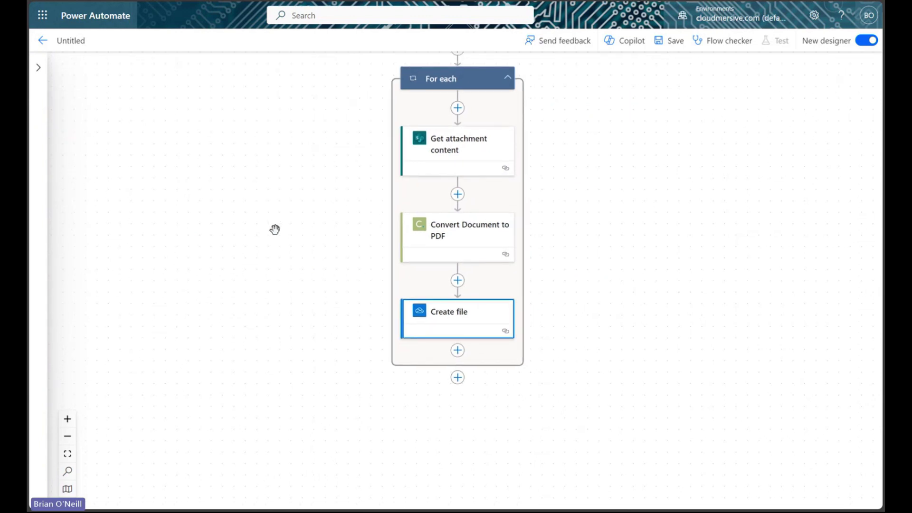
{"action": "left_click", "coordinate": [667, 41]}
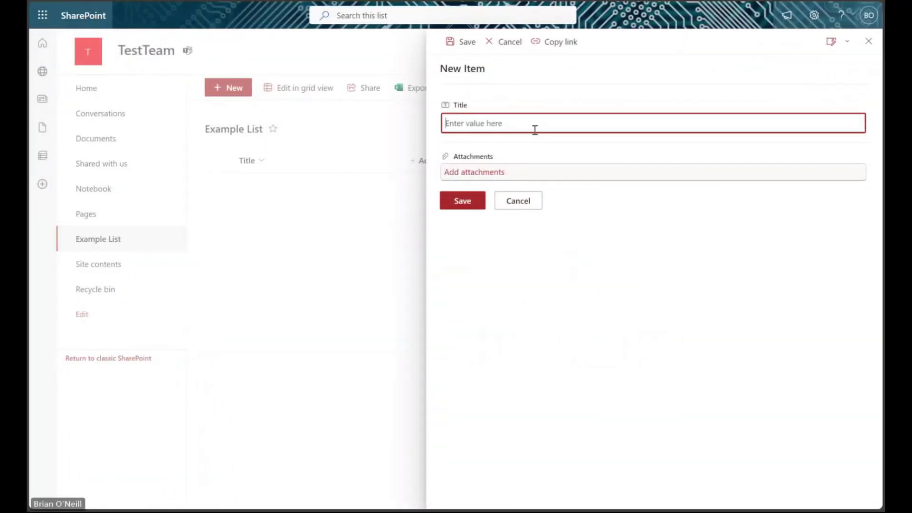
{"action": "type", "text": "n e"}
Step: Attach Lorem Ipsum 1.docx to the new item and save it
{"action": "left_click", "coordinate": [494, 174]}
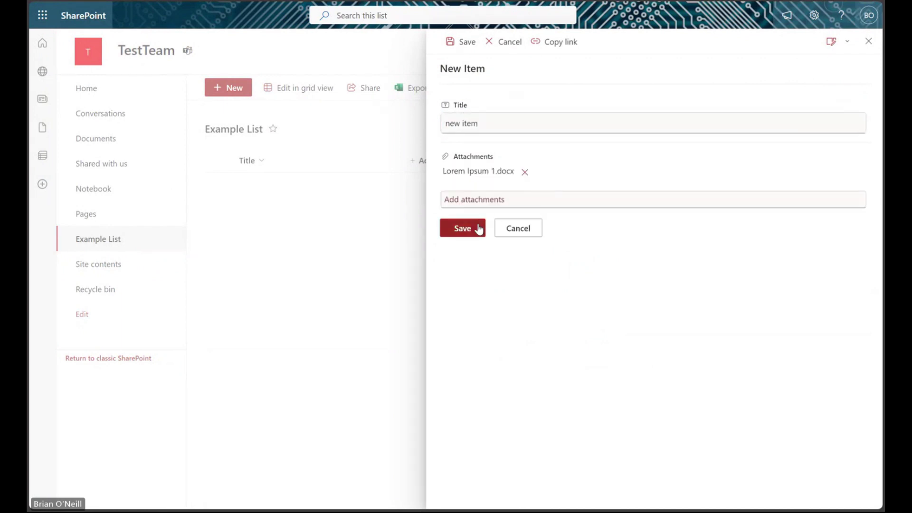
{"action": "left_click", "coordinate": [477, 228]}
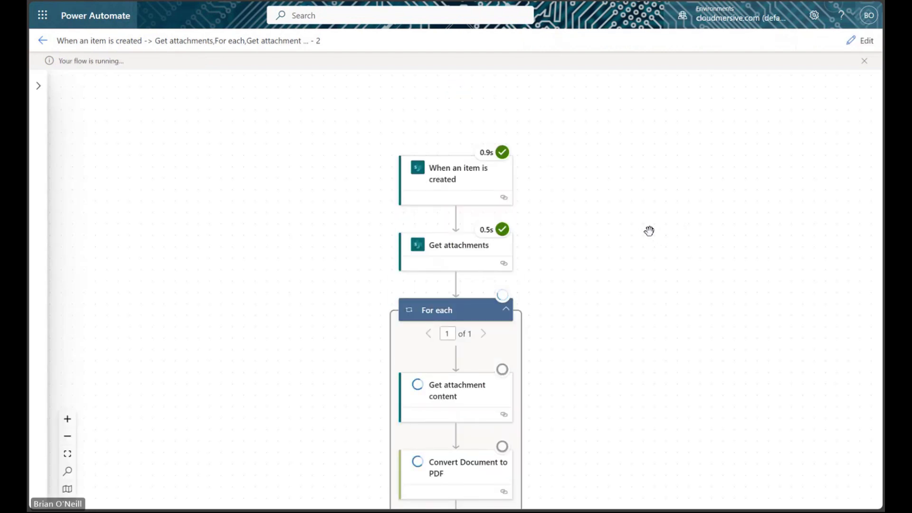
Step: Scroll through the test run to confirm every step, including Create file, succeeded
{"action": "scroll", "coordinate": [660, 234], "scroll_direction": "down", "scroll_amount": 2}
{"action": "scroll", "coordinate": [693, 287], "scroll_direction": "down", "scroll_amount": 1}
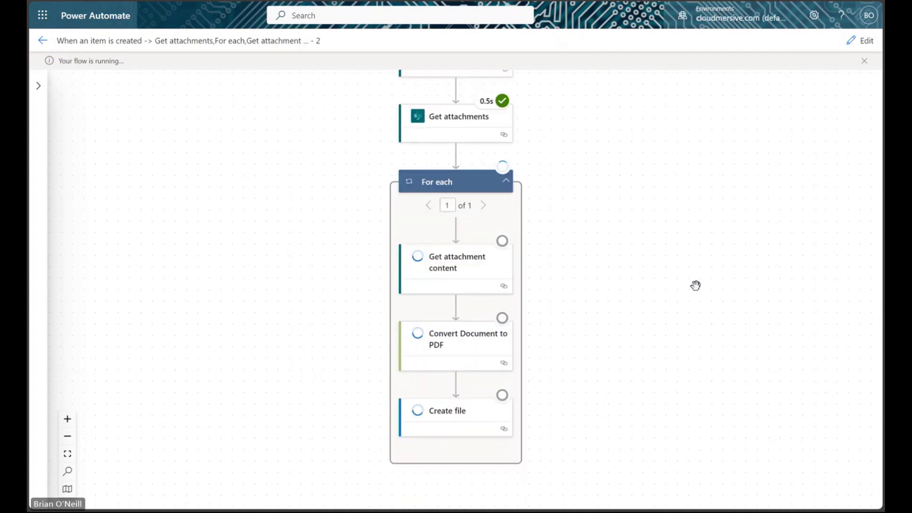
{"action": "scroll", "coordinate": [696, 285], "scroll_direction": "down", "scroll_amount": 1}
{"action": "scroll", "coordinate": [699, 301], "scroll_direction": "up", "scroll_amount": 1}
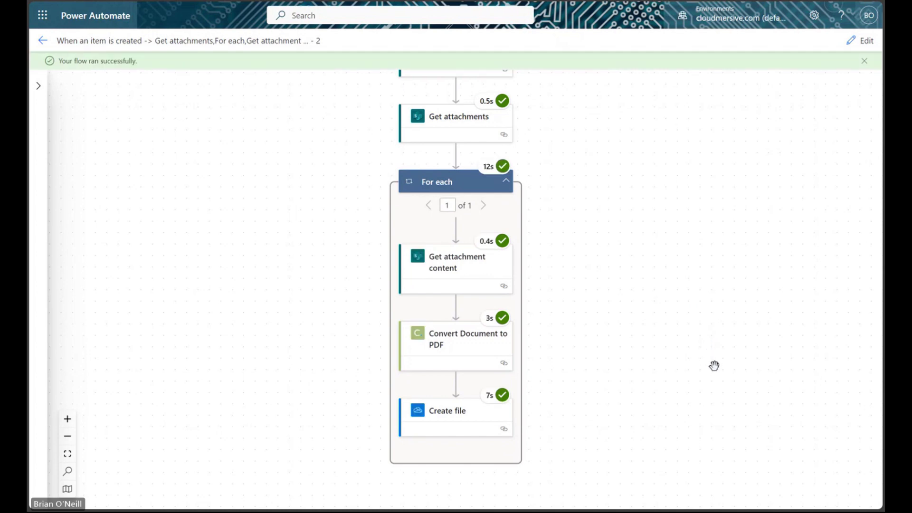
{"action": "scroll", "coordinate": [715, 366], "scroll_direction": "up", "scroll_amount": 3}
{"action": "scroll", "coordinate": [715, 368], "scroll_direction": "down", "scroll_amount": 3}
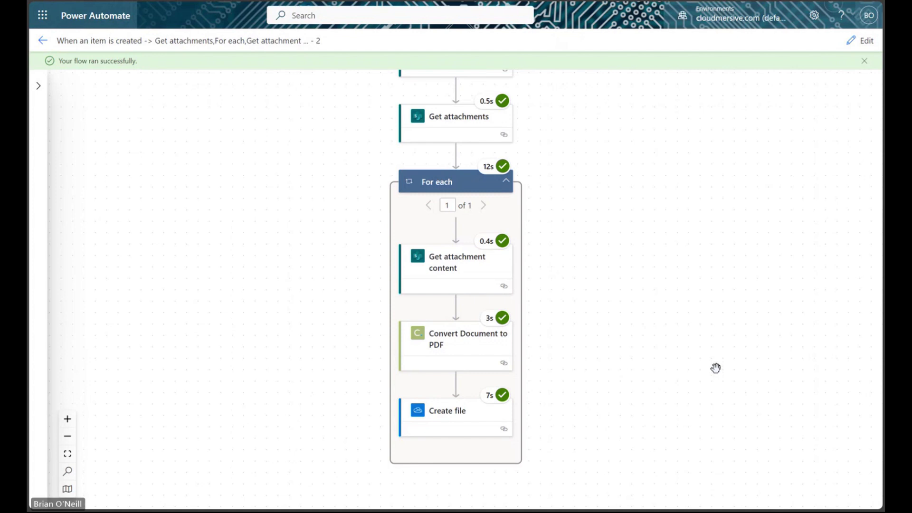